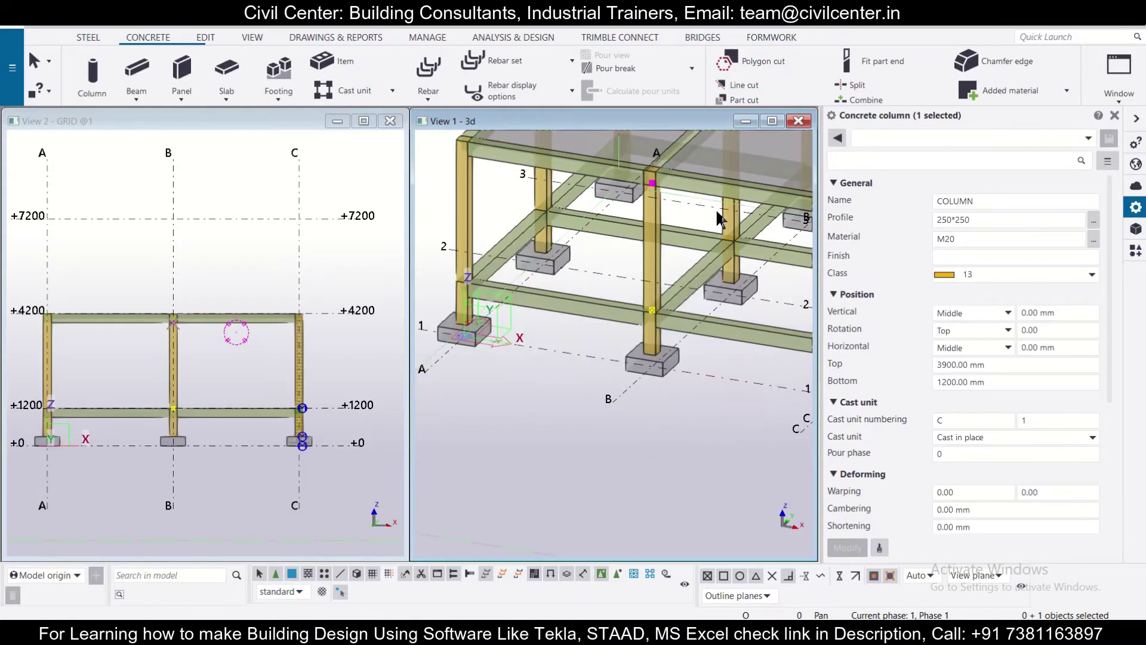
- Open the training program registration form
{"action": "scroll", "coordinate": [672, 248], "scroll_direction": "down", "scroll_amount": 3}
{"action": "scroll", "coordinate": [301, 388], "scroll_direction": "down", "scroll_amount": 2}
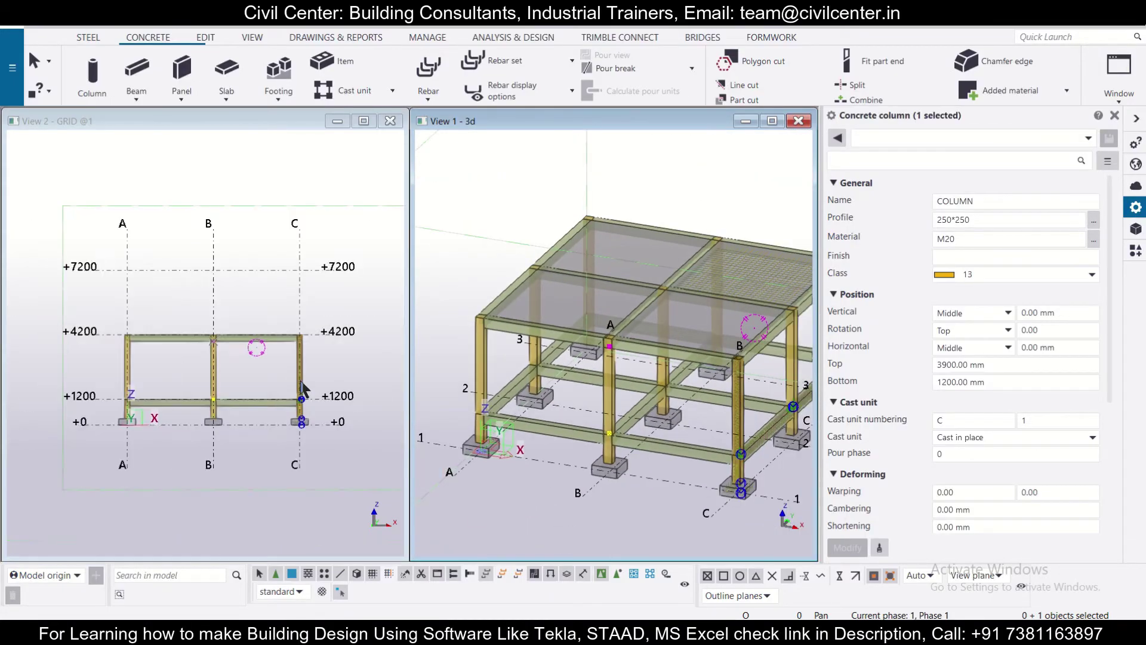
{"action": "scroll", "coordinate": [597, 377], "scroll_direction": "up", "scroll_amount": 3}
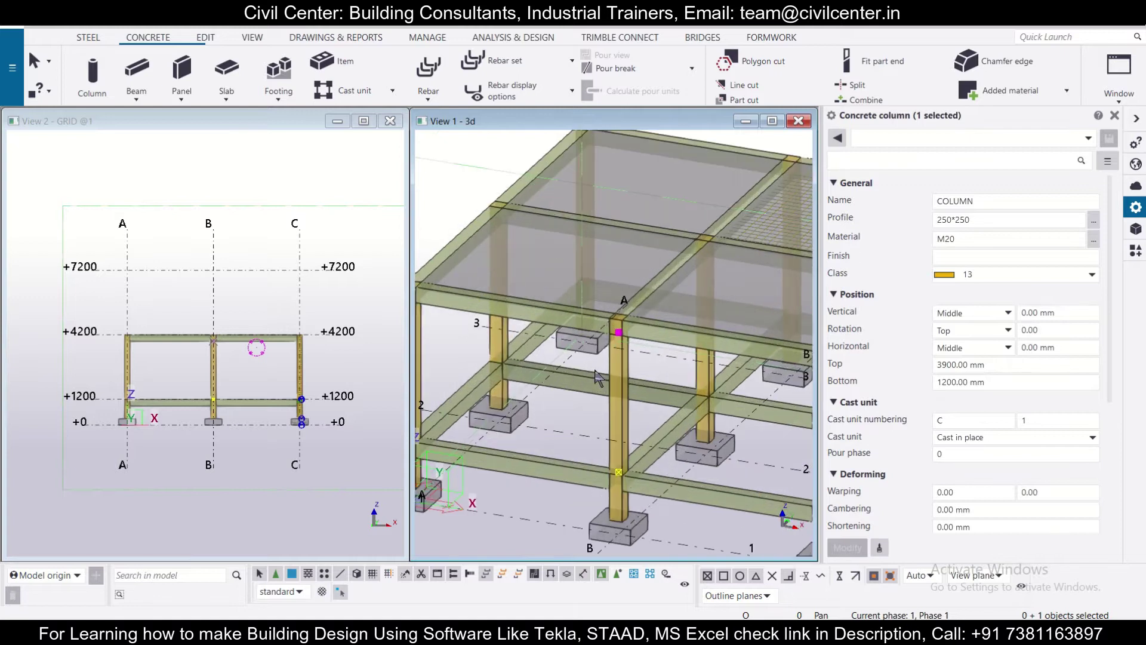
{"action": "scroll", "coordinate": [596, 373], "scroll_direction": "up", "scroll_amount": 3}
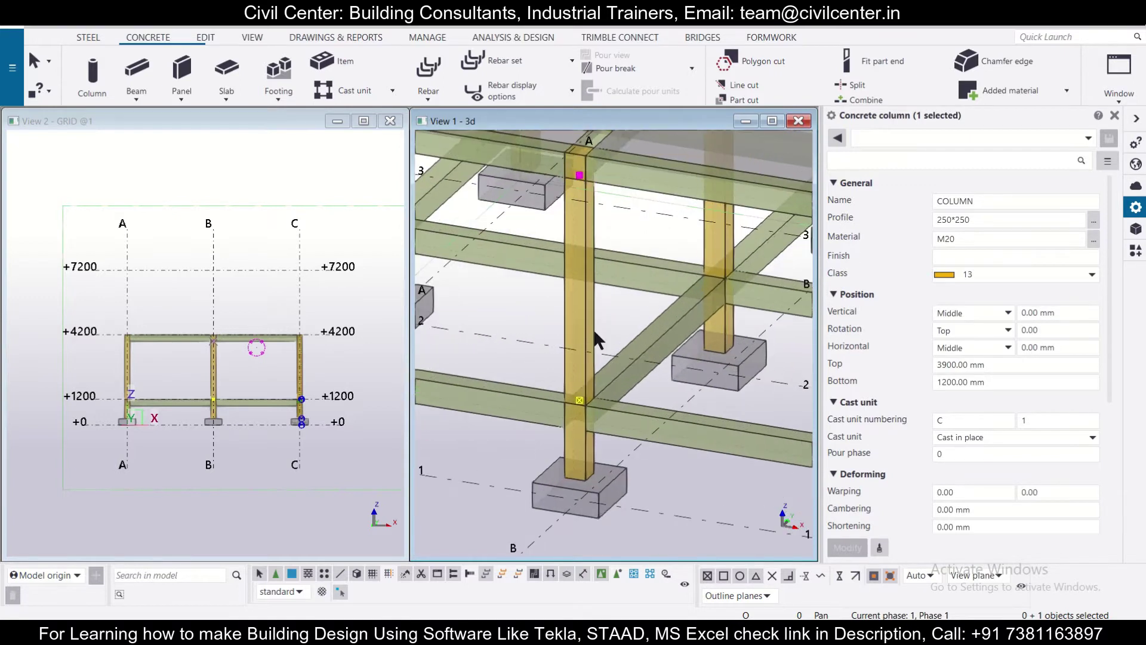
{"action": "scroll", "coordinate": [598, 340], "scroll_direction": "up", "scroll_amount": 2}
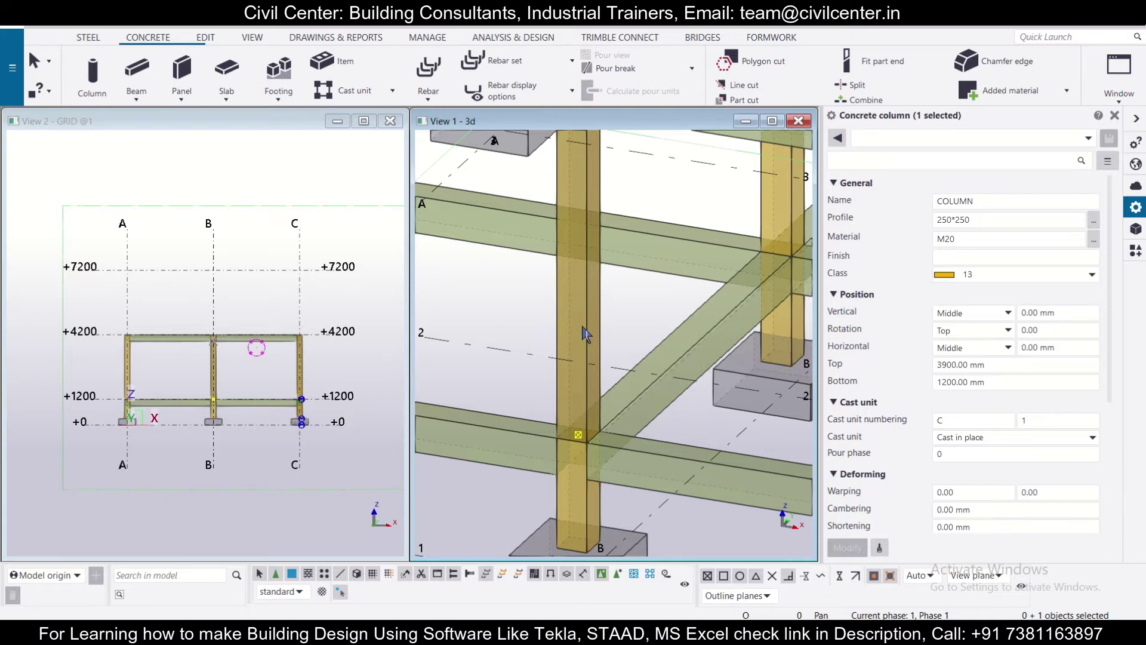
{"action": "scroll", "coordinate": [614, 336], "scroll_direction": "down", "scroll_amount": 3}
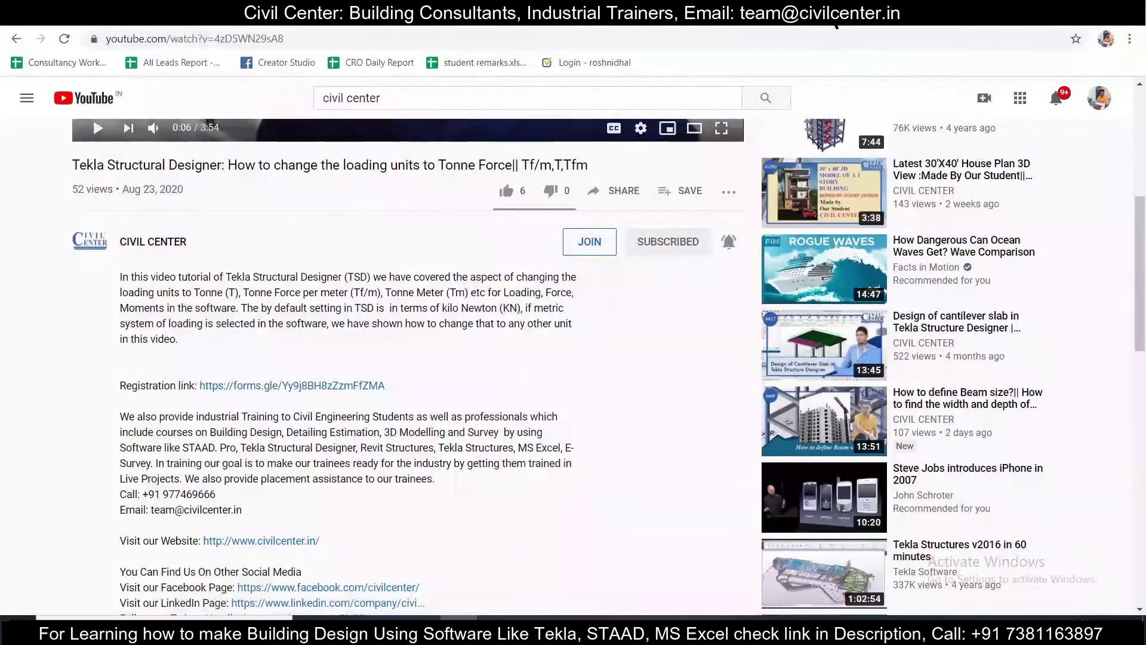
{"action": "left_click", "coordinate": [302, 384]}
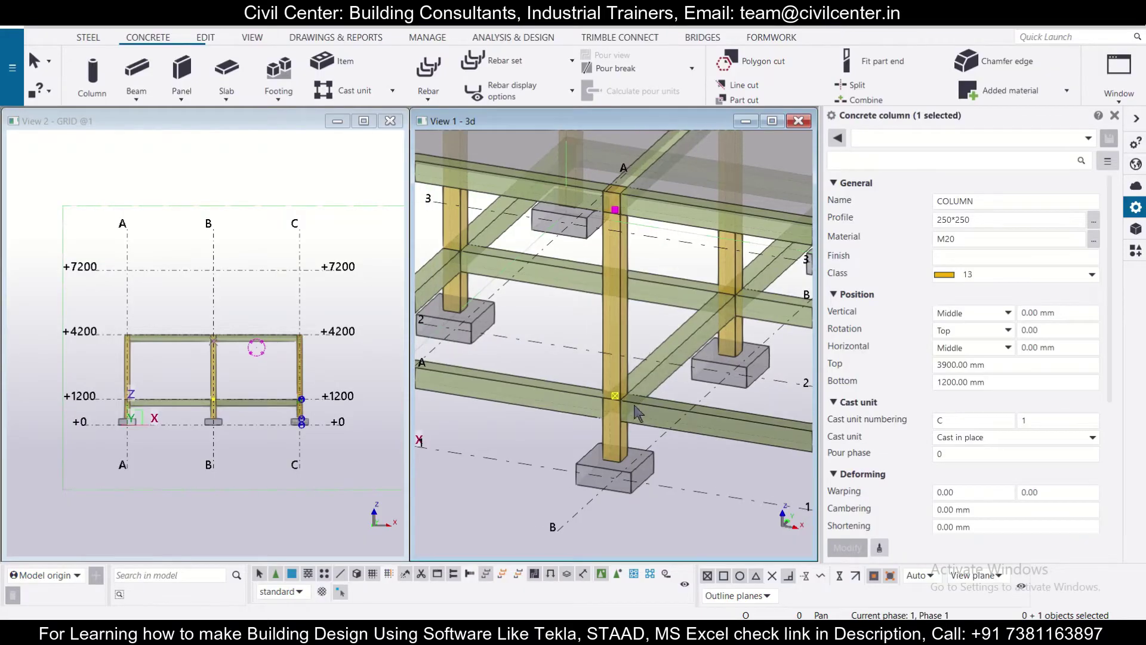
- Select the 900, 2700 and 300 mm column pieces, then clear the selection
{"action": "scroll", "coordinate": [621, 443], "scroll_direction": "up", "scroll_amount": 2}
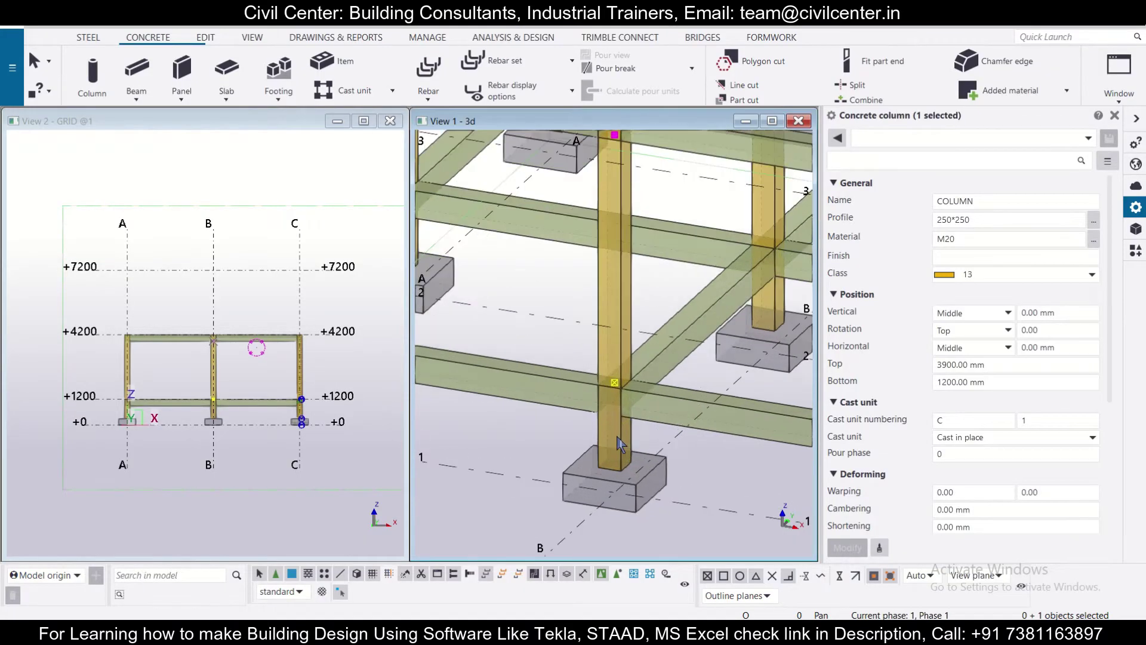
{"action": "scroll", "coordinate": [621, 444], "scroll_direction": "up", "scroll_amount": 1}
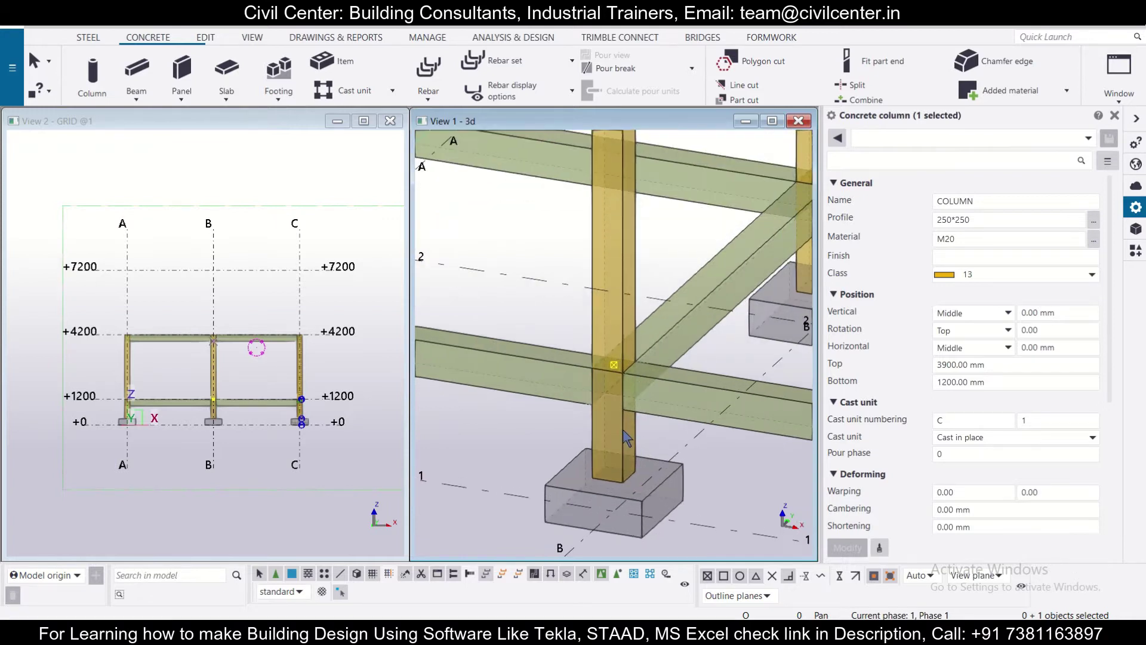
{"action": "scroll", "coordinate": [624, 441], "scroll_direction": "up", "scroll_amount": 1}
{"action": "left_click", "coordinate": [624, 442]}
{"action": "scroll", "coordinate": [627, 438], "scroll_direction": "down", "scroll_amount": 3}
{"action": "left_click", "coordinate": [606, 312]}
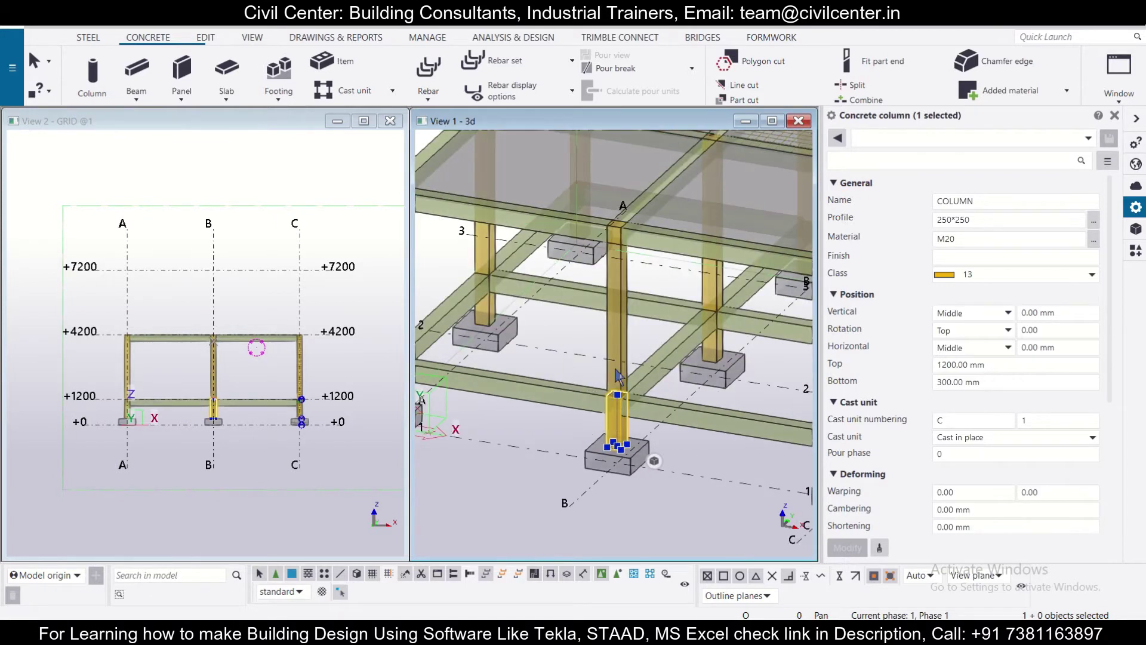
{"action": "scroll", "coordinate": [606, 311], "scroll_direction": "up", "scroll_amount": 2}
{"action": "scroll", "coordinate": [606, 312], "scroll_direction": "up", "scroll_amount": 1}
{"action": "left_click", "coordinate": [621, 240]}
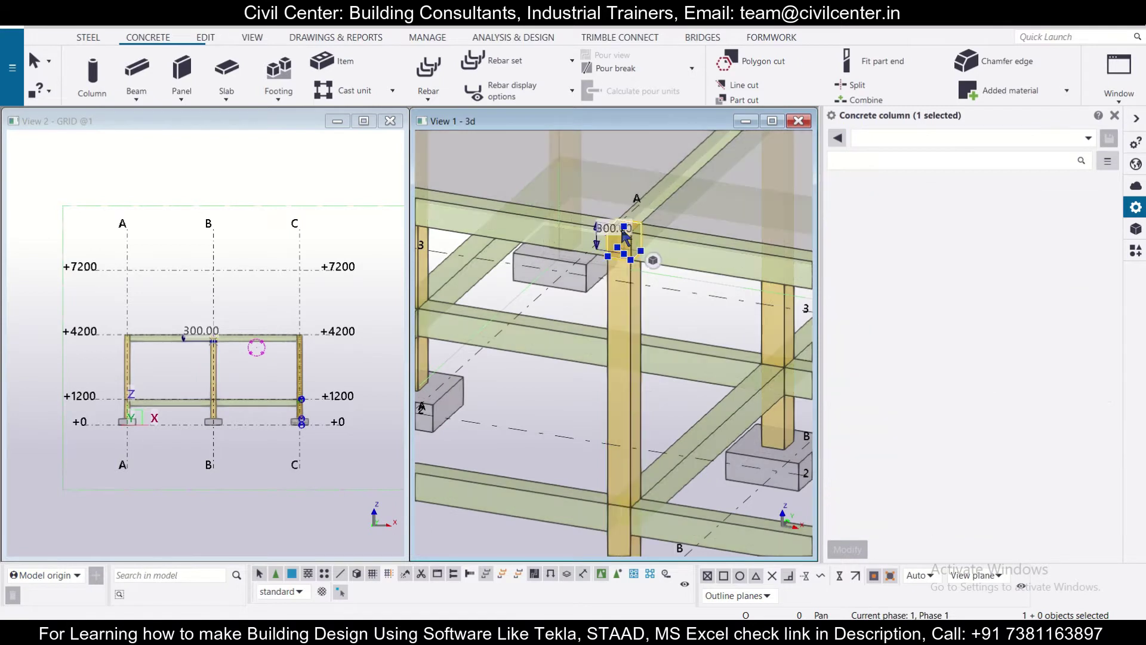
{"action": "scroll", "coordinate": [631, 394], "scroll_direction": "down", "scroll_amount": 3}
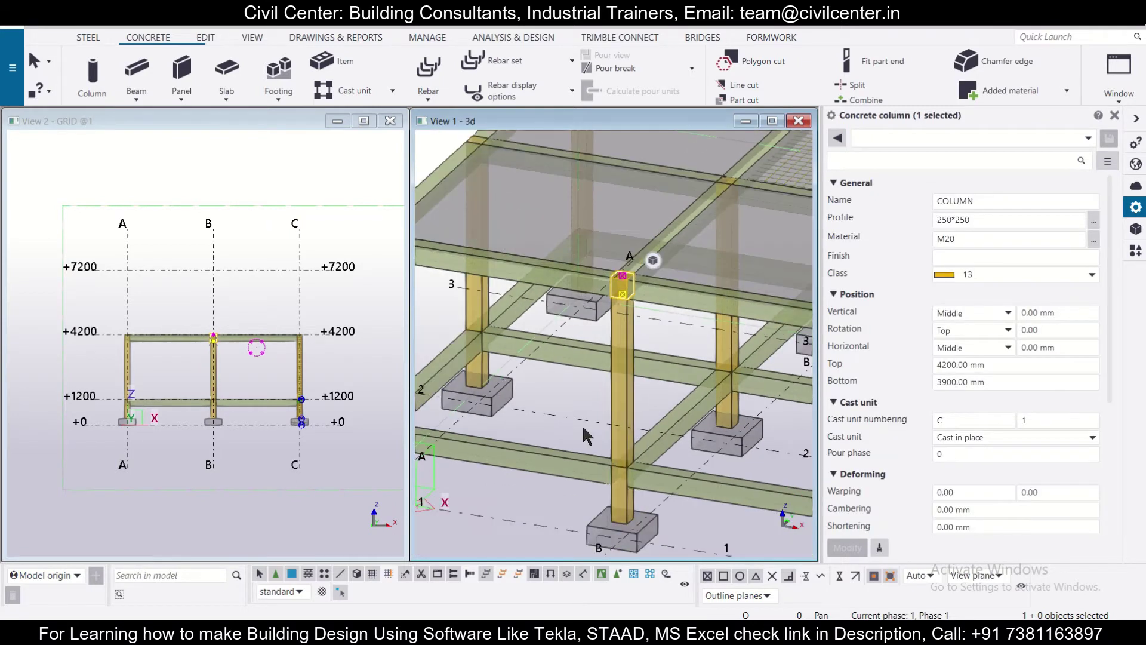
{"action": "scroll", "coordinate": [594, 346], "scroll_direction": "up", "scroll_amount": 1}
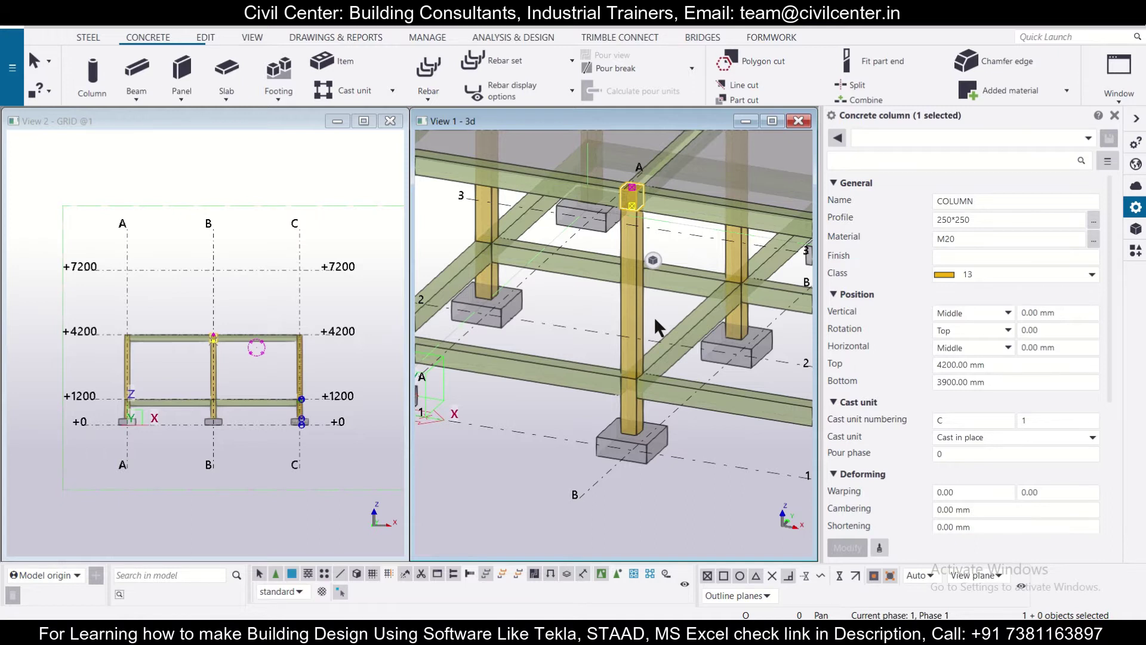
{"action": "key", "text": "Escape"}
- Start the Create crossing rebars tool and check the rebar display options without changes
{"action": "scroll", "coordinate": [643, 321], "scroll_direction": "up", "scroll_amount": 4}
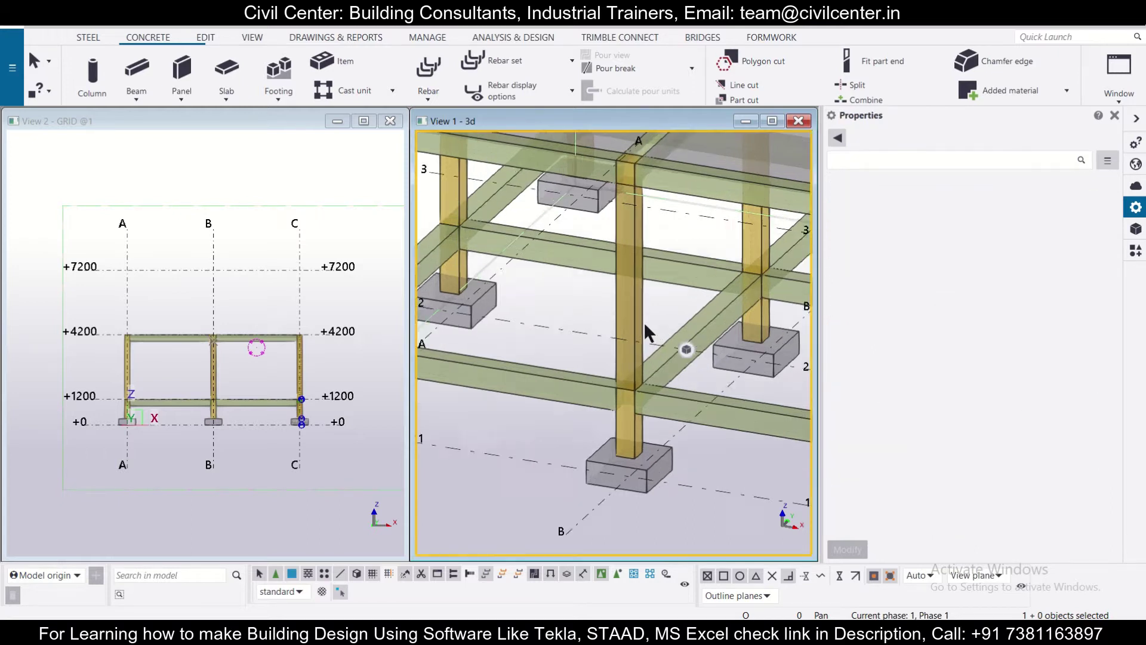
{"action": "scroll", "coordinate": [643, 321], "scroll_direction": "down", "scroll_amount": 3}
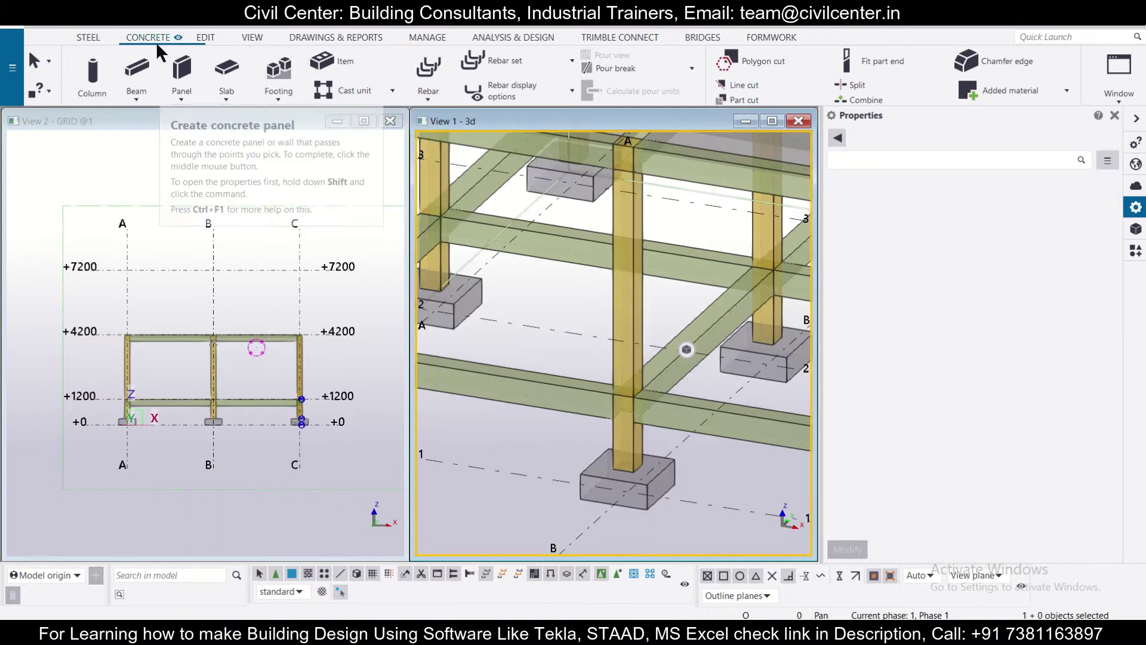
{"action": "left_click", "coordinate": [542, 59]}
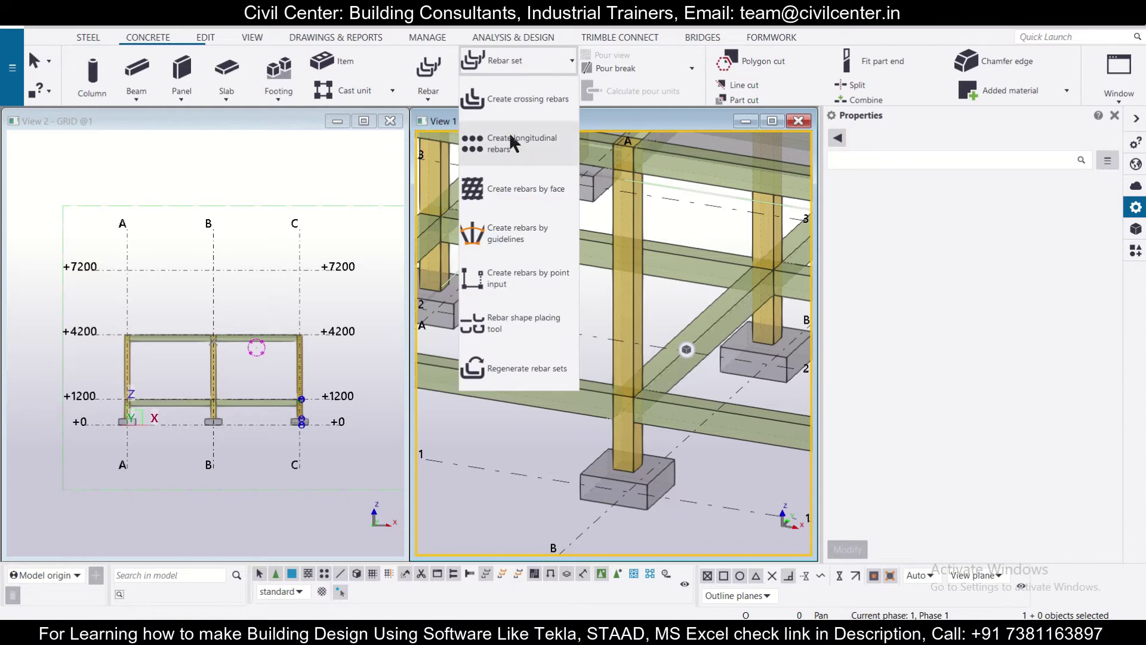
{"action": "left_click", "coordinate": [531, 99]}
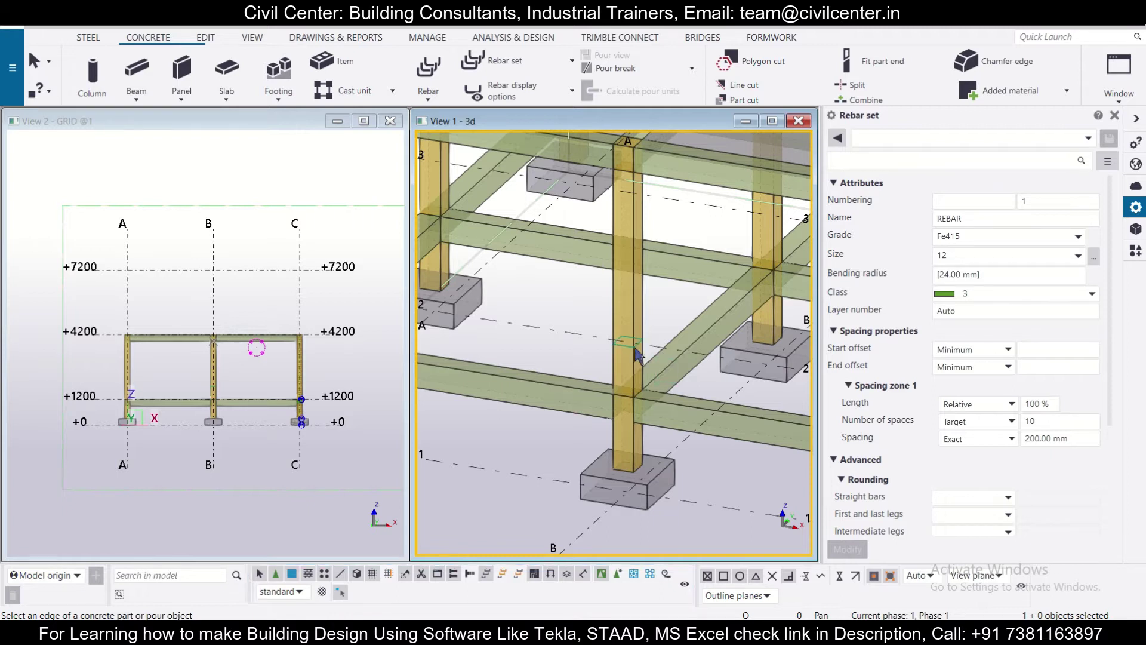
{"action": "left_click", "coordinate": [568, 91]}
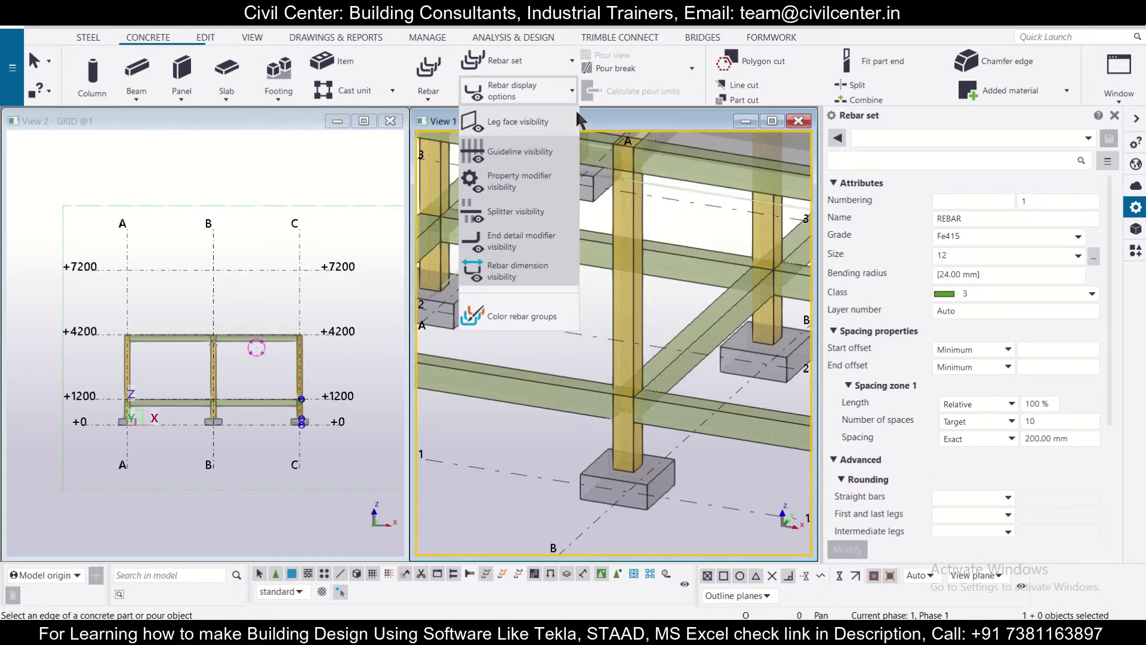
{"action": "left_click", "coordinate": [570, 91]}
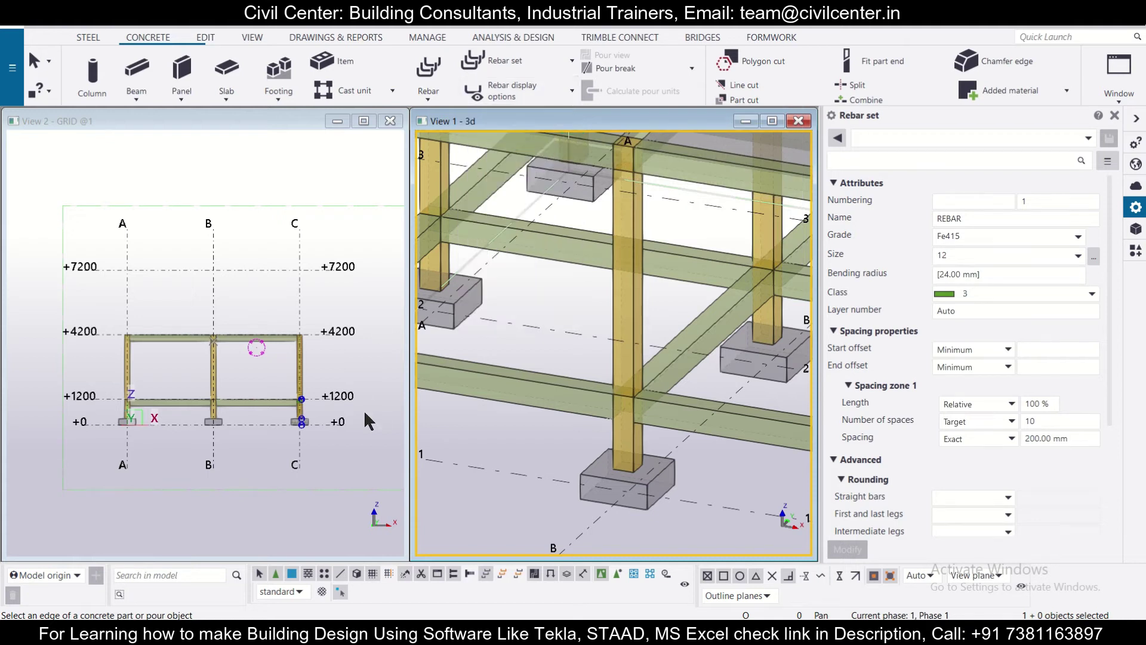
- Pick the grade Fe500, size 8 tie/stirrup bar with 16 mm bending radius from the catalogue
{"action": "scroll", "coordinate": [689, 340], "scroll_direction": "up", "scroll_amount": 2}
{"action": "scroll", "coordinate": [211, 375], "scroll_direction": "up", "scroll_amount": 4}
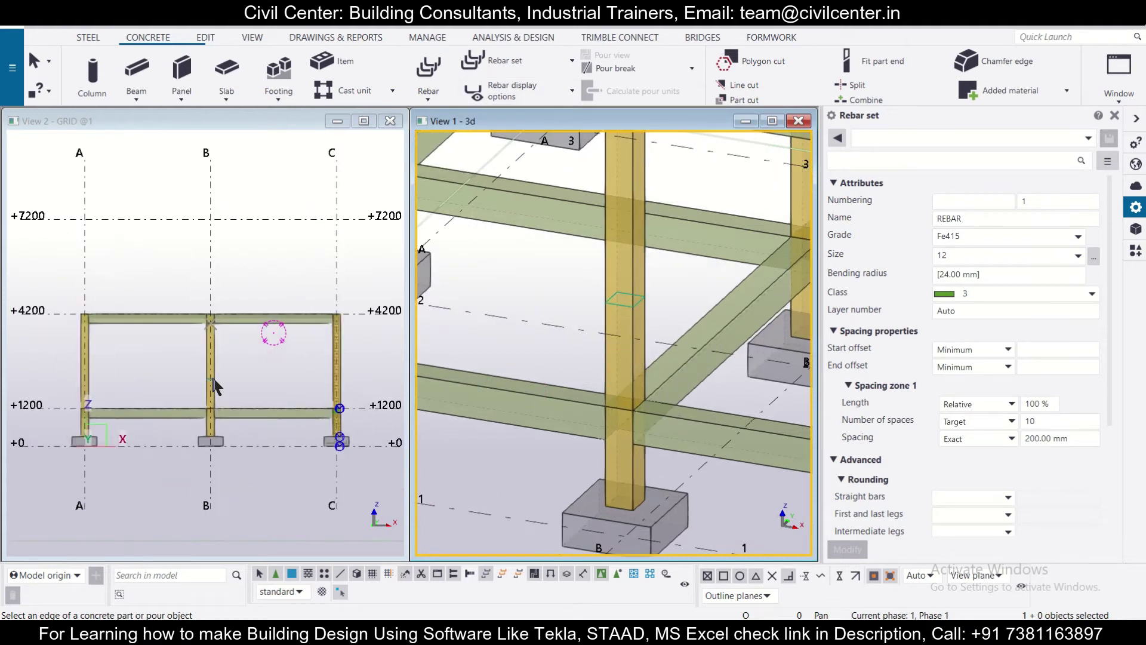
{"action": "scroll", "coordinate": [212, 385], "scroll_direction": "up", "scroll_amount": 2}
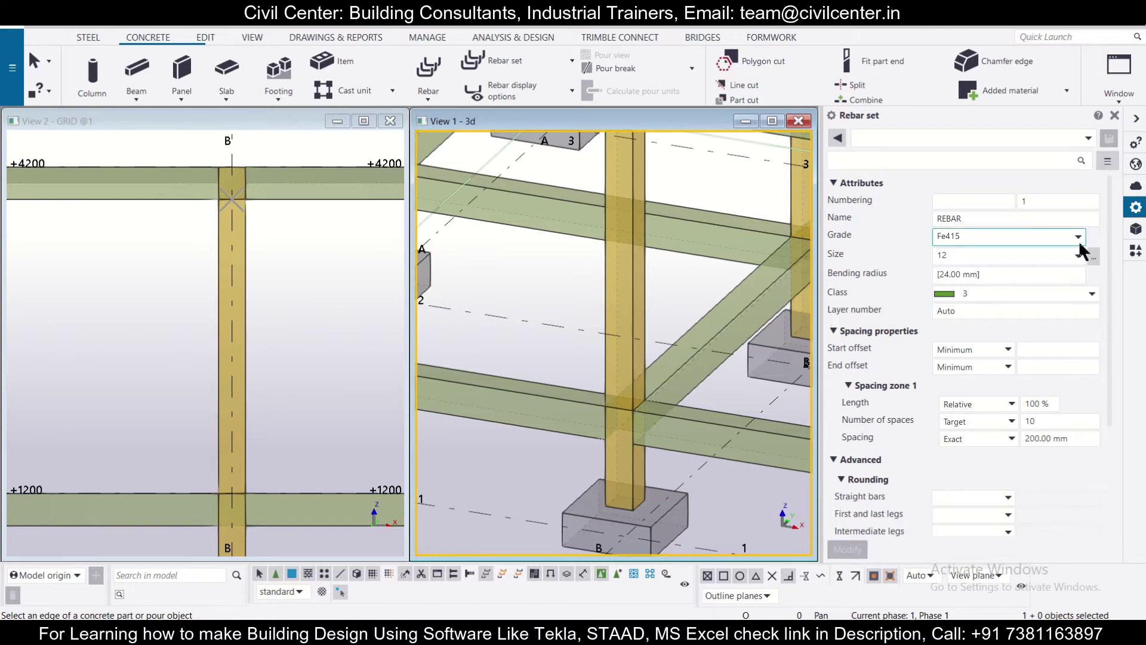
{"action": "left_click", "coordinate": [1095, 260]}
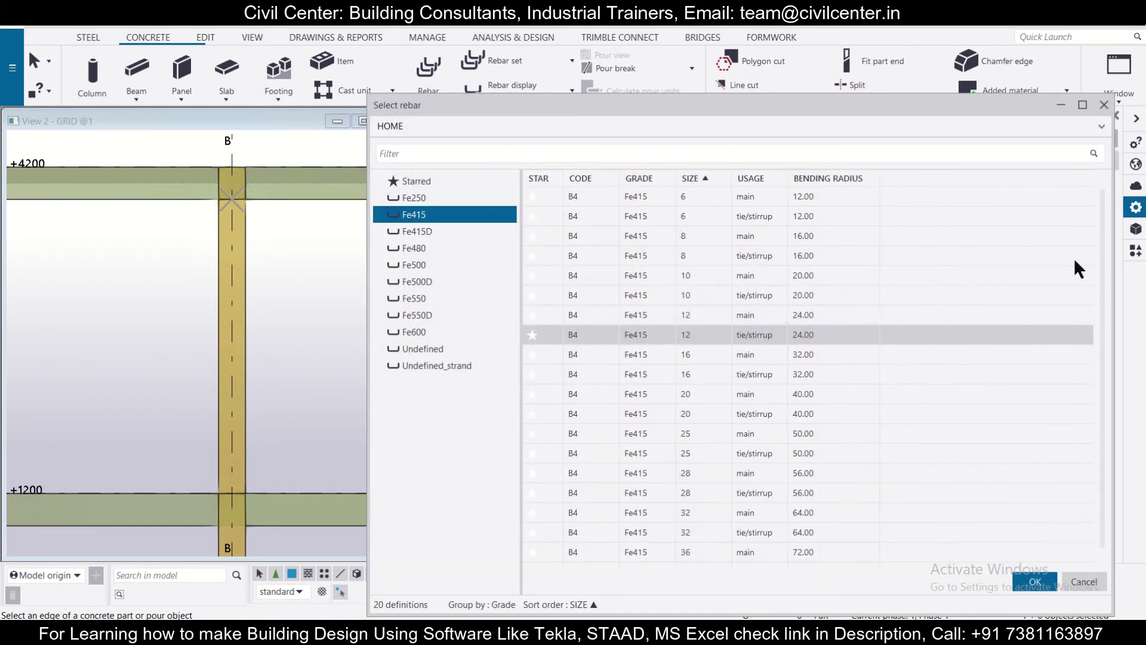
{"action": "left_click", "coordinate": [420, 265]}
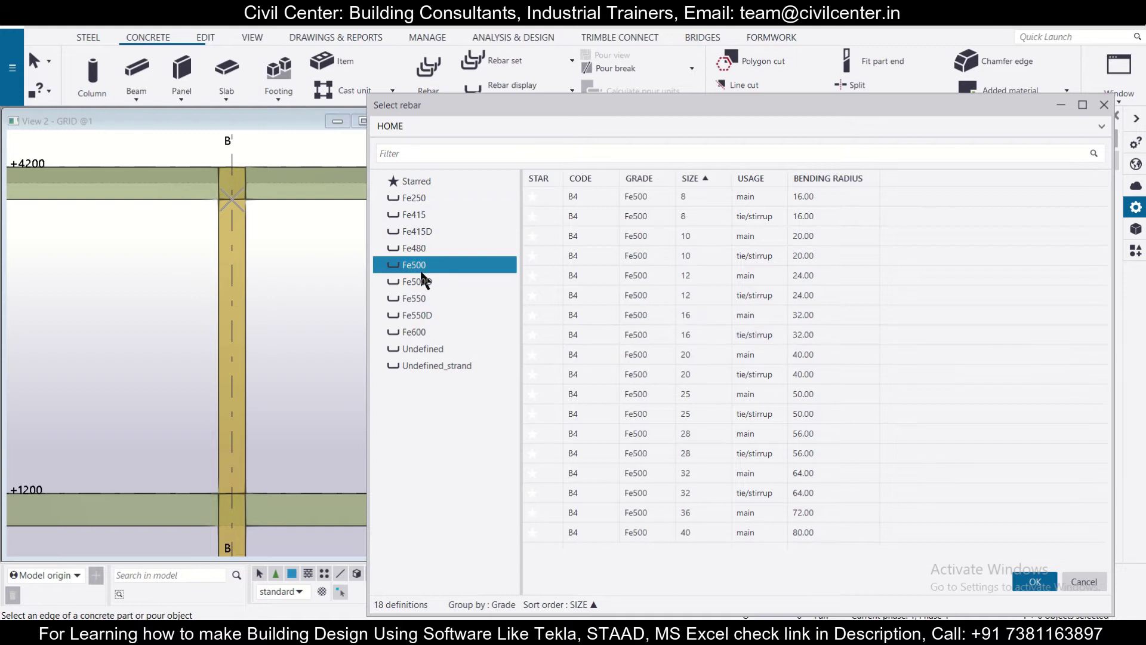
{"action": "left_click", "coordinate": [722, 216]}
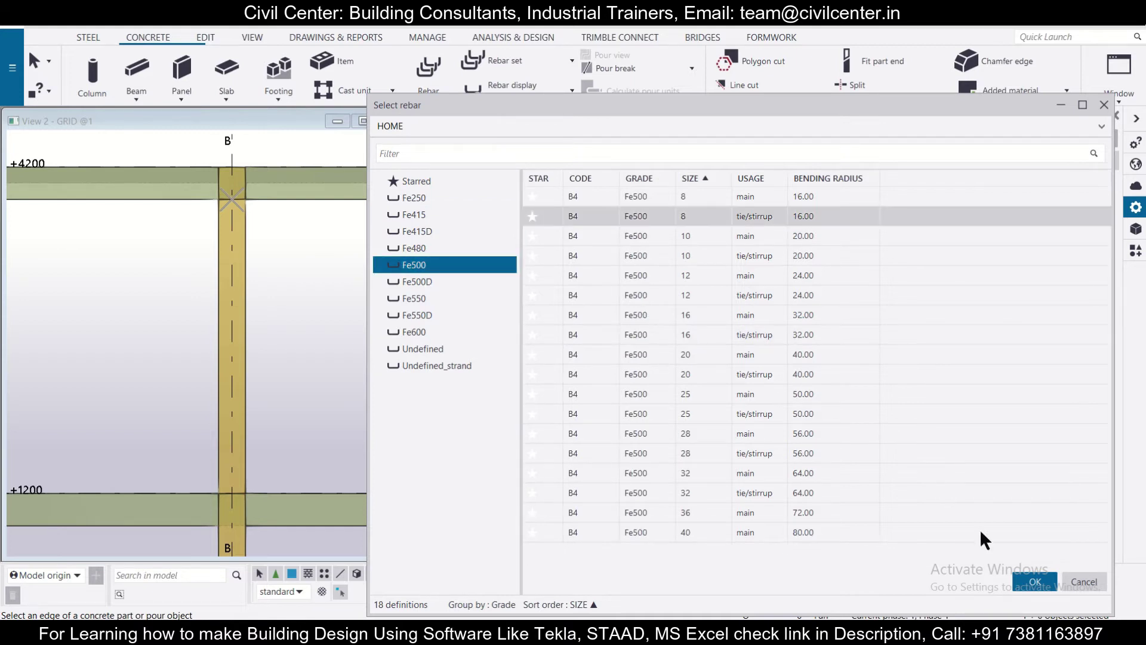
{"action": "left_click", "coordinate": [1034, 581]}
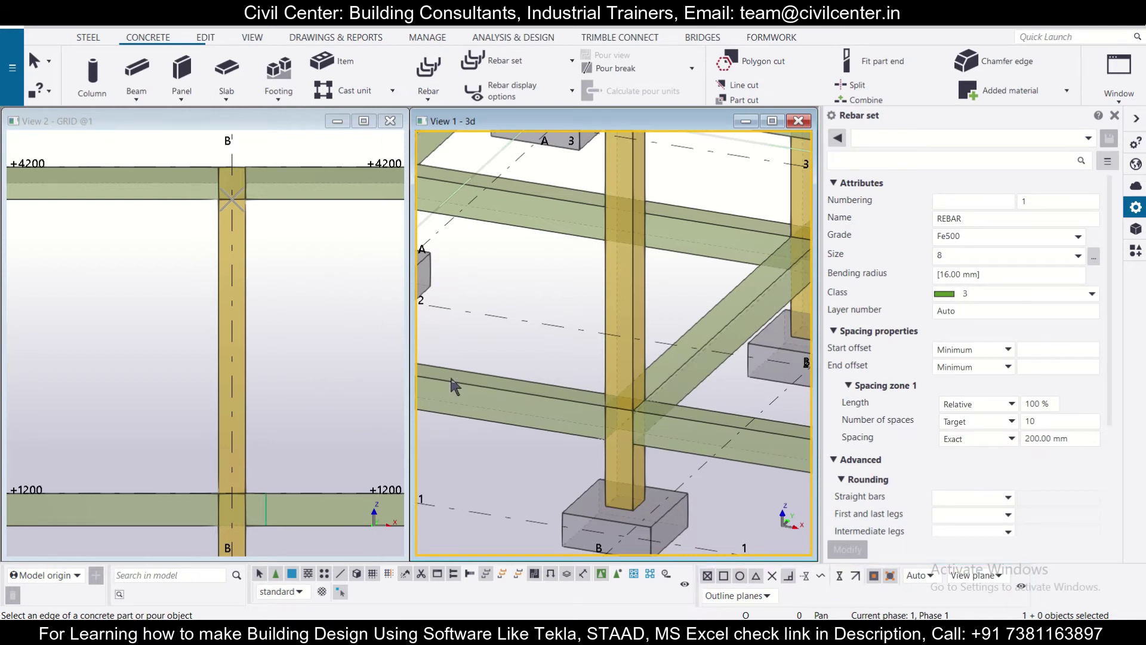
- Create the tie rebar set along the picked column edge and end the command
{"action": "left_click", "coordinate": [245, 339]}
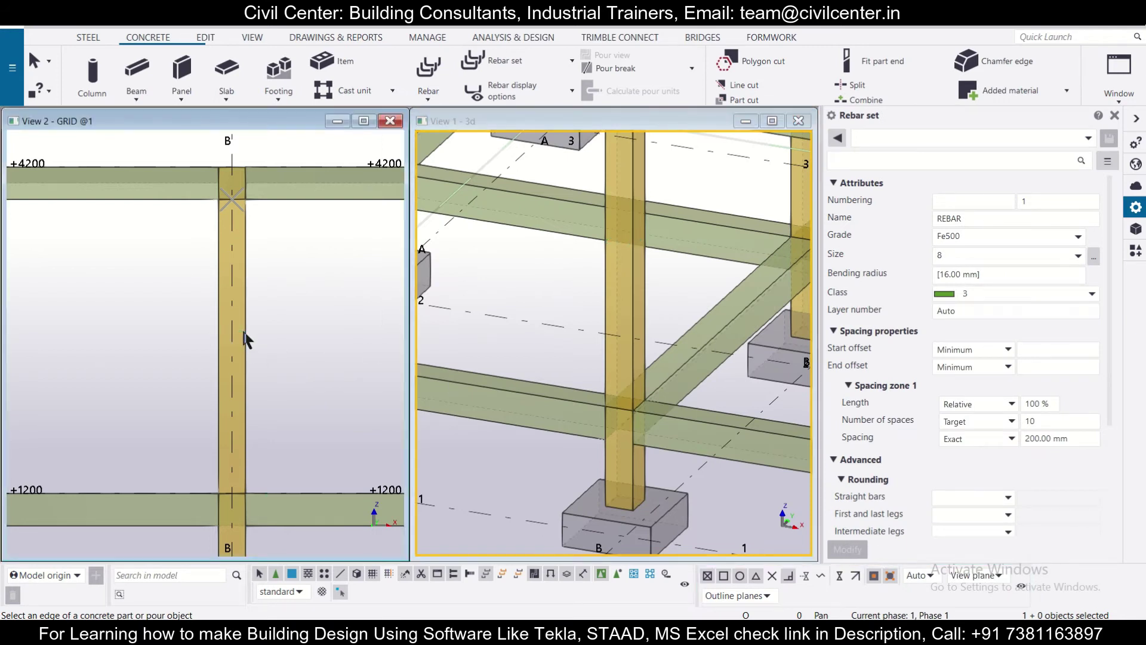
{"action": "middle_click", "coordinate": [278, 321]}
{"action": "scroll", "coordinate": [224, 193], "scroll_direction": "up", "scroll_amount": 2}
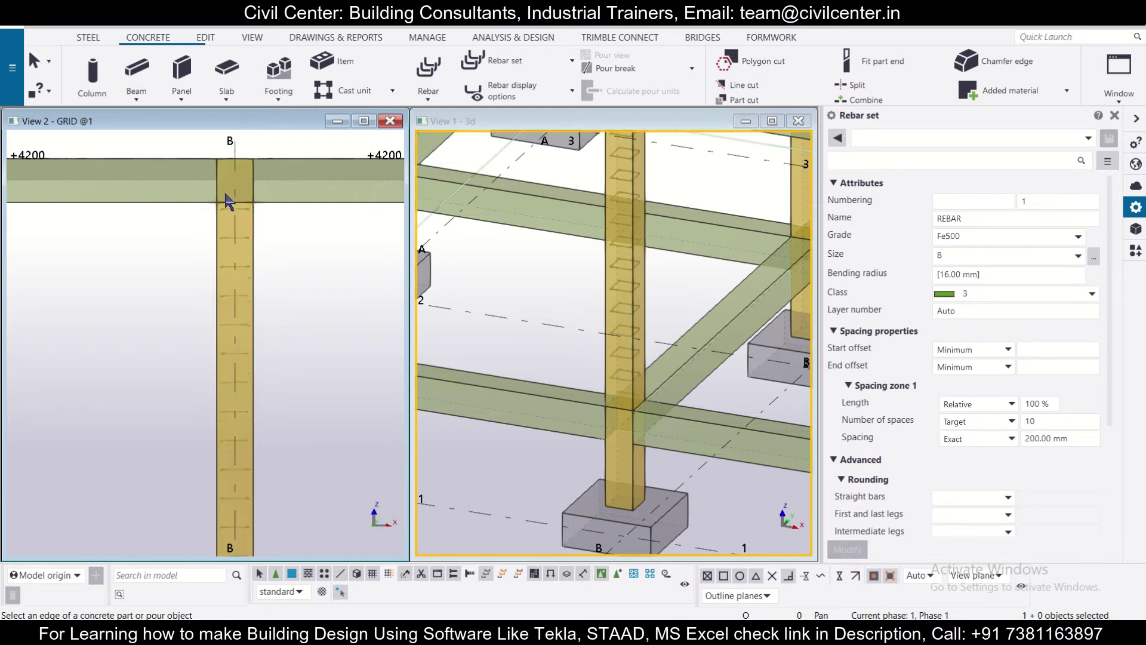
{"action": "scroll", "coordinate": [235, 262], "scroll_direction": "down", "scroll_amount": 2}
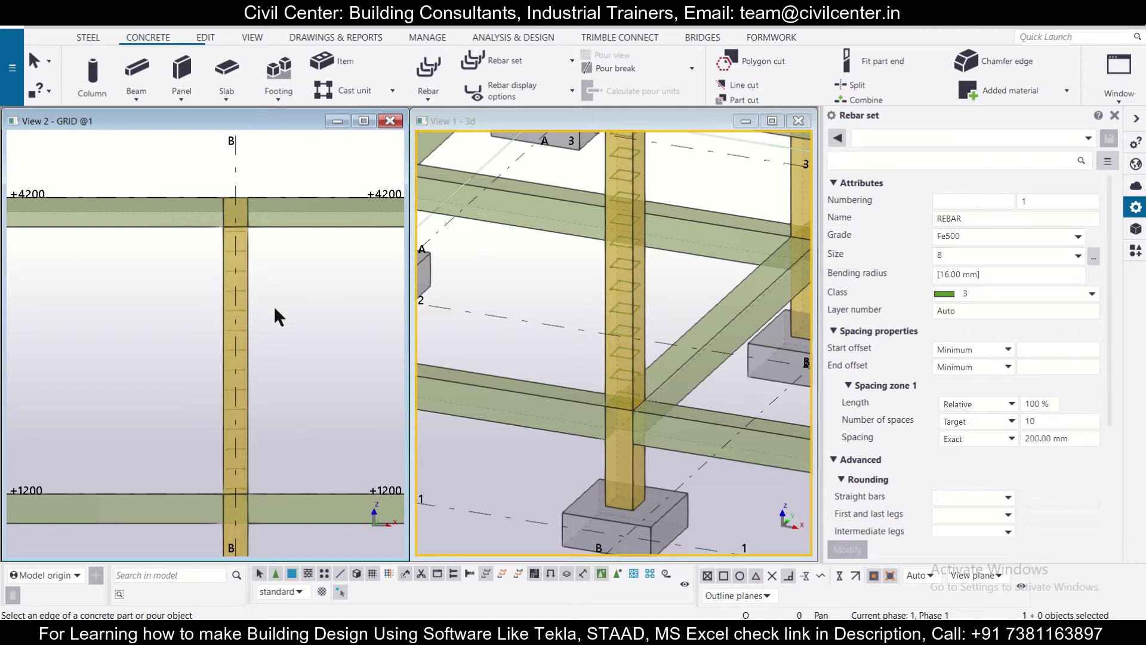
{"action": "key", "text": "Escape"}
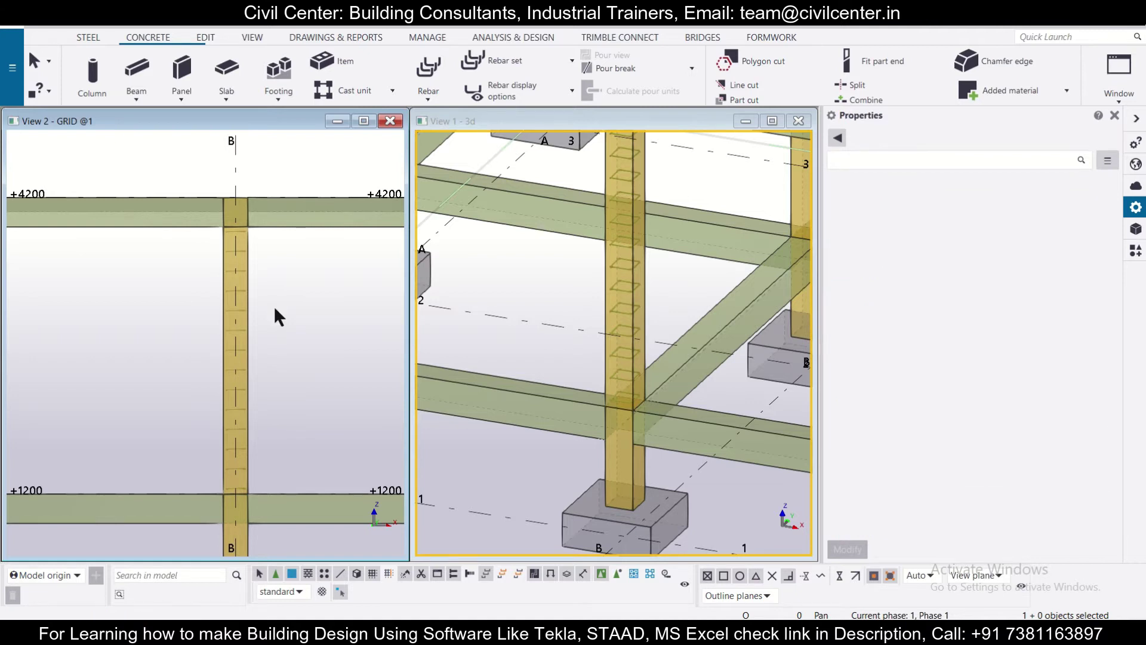
- Select the column's new size 8 tie rebar set
{"action": "scroll", "coordinate": [230, 301], "scroll_direction": "up", "scroll_amount": 2}
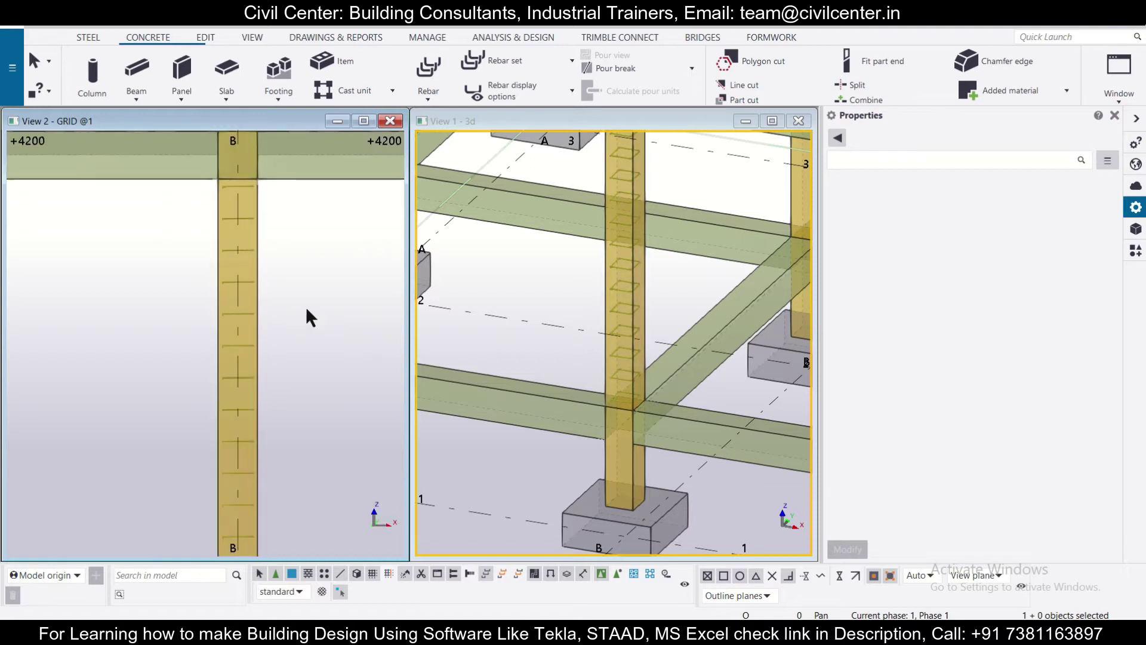
{"action": "scroll", "coordinate": [306, 305], "scroll_direction": "up", "scroll_amount": 2}
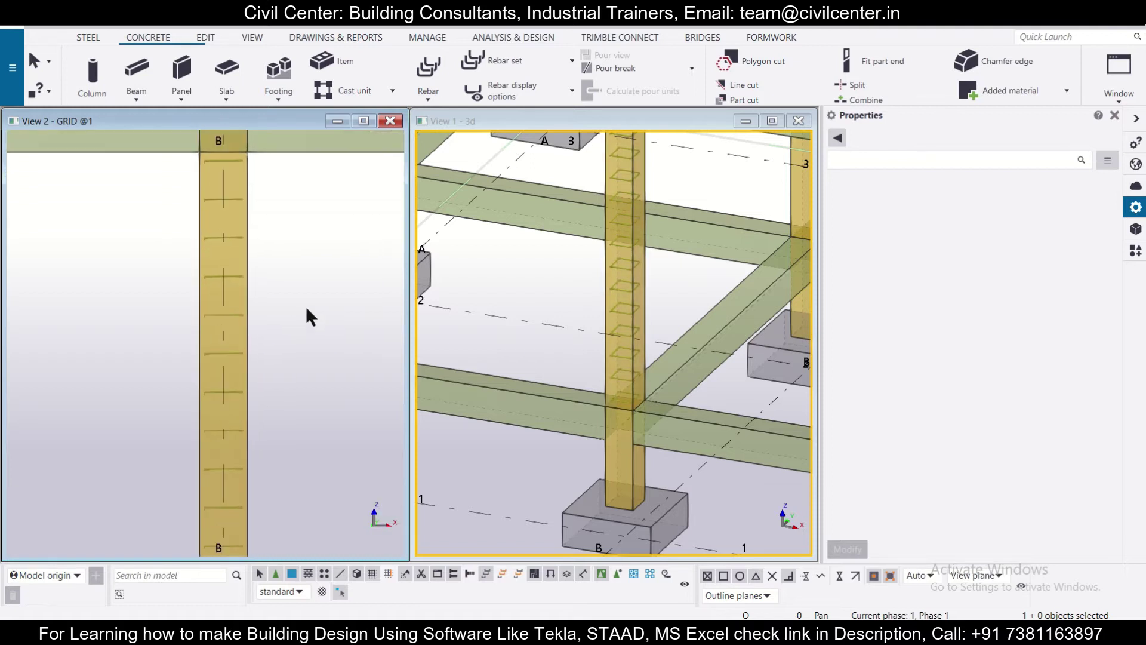
{"action": "left_click", "coordinate": [230, 316]}
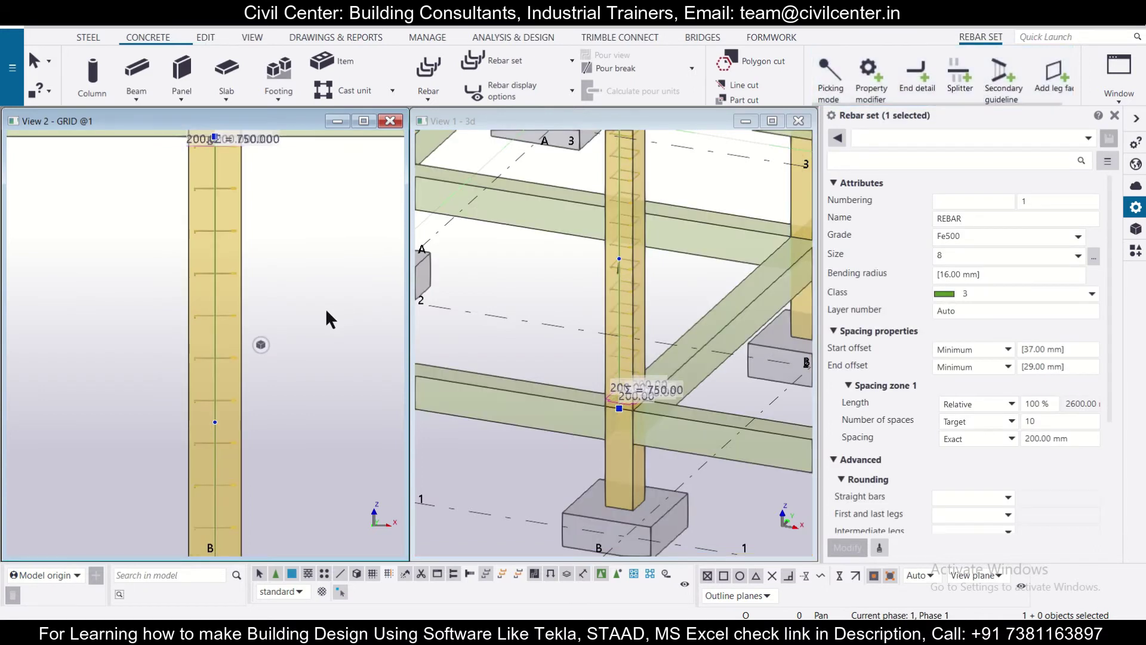
{"action": "scroll", "coordinate": [326, 312], "scroll_direction": "down", "scroll_amount": 3}
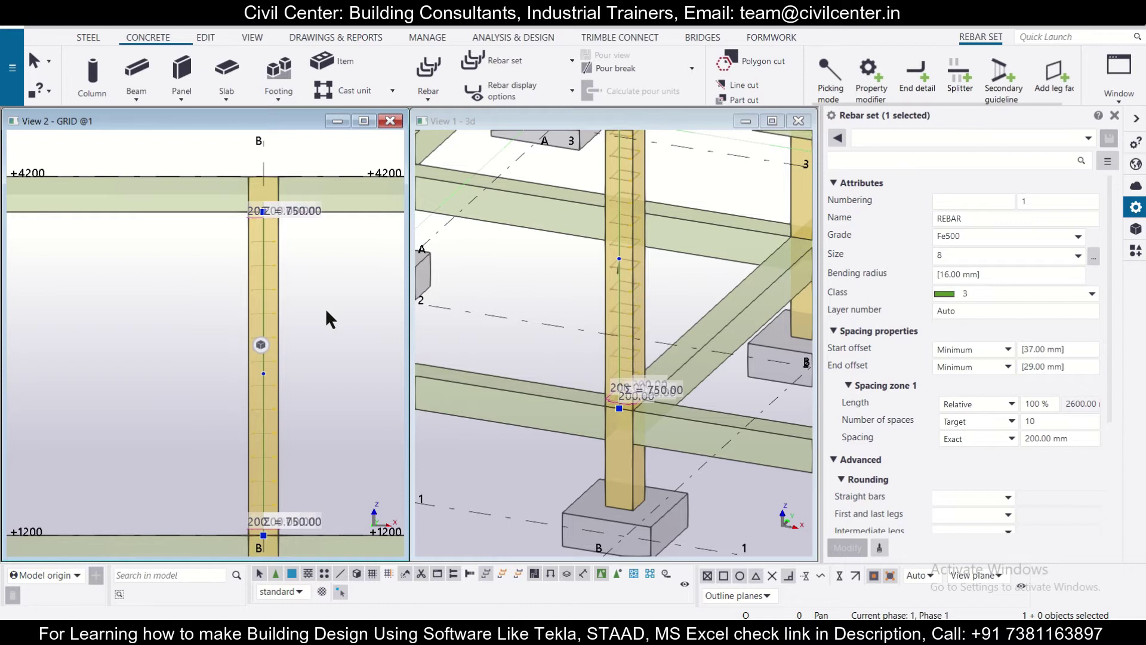
{"action": "left_click", "coordinate": [273, 340]}
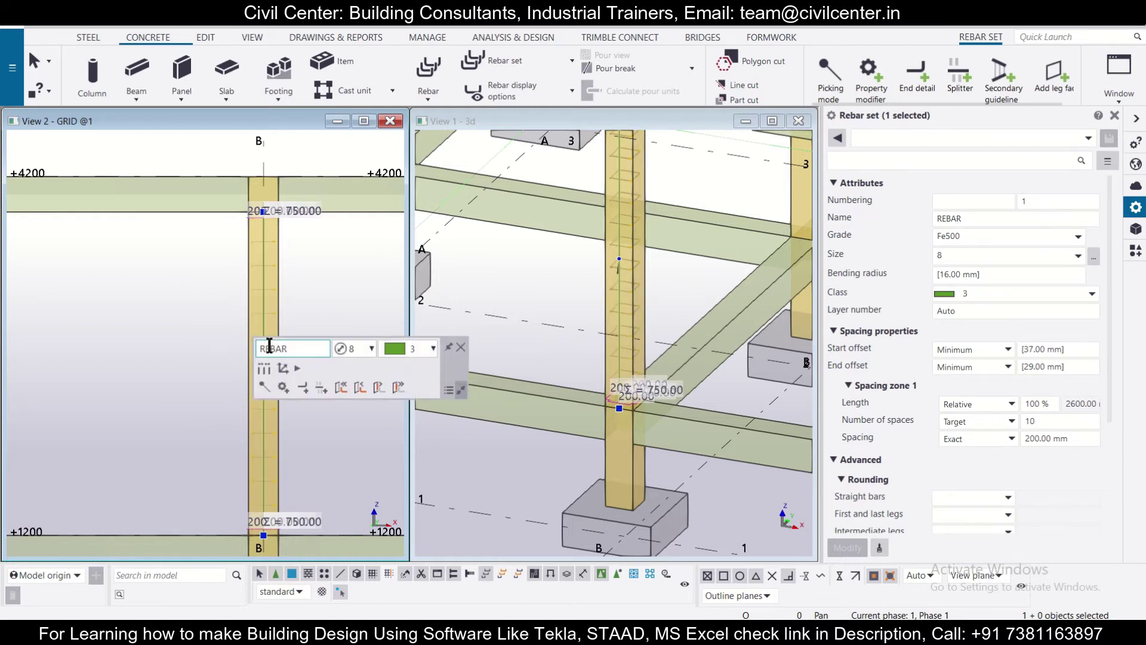
{"action": "left_click", "coordinate": [311, 323]}
{"action": "scroll", "coordinate": [306, 323], "scroll_direction": "up", "scroll_amount": 2}
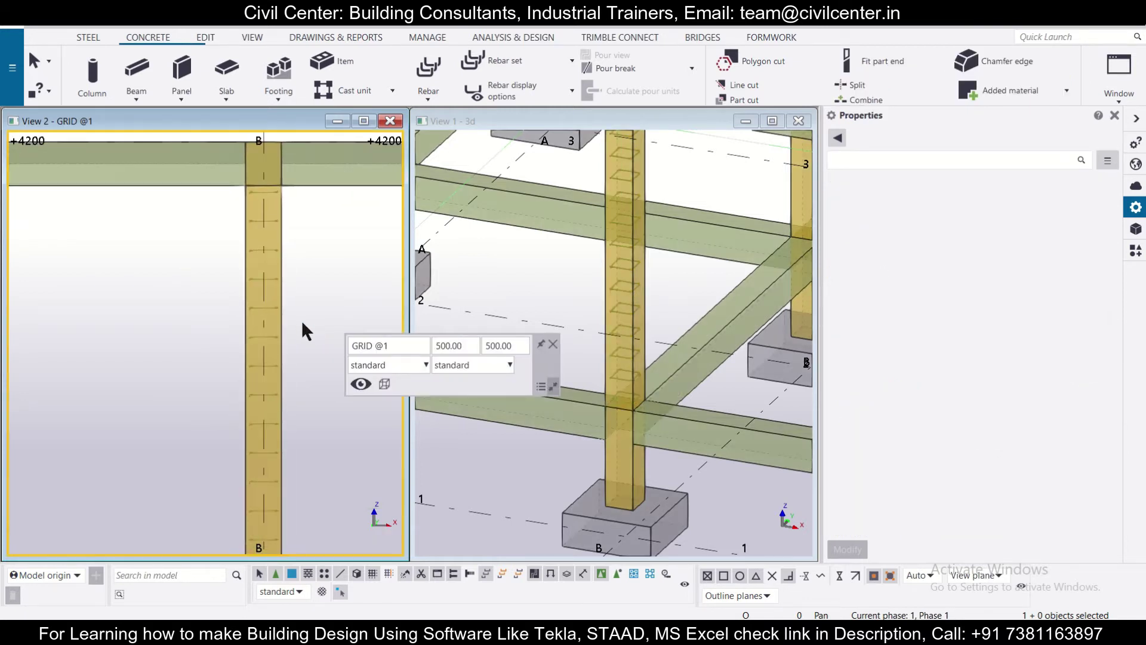
{"action": "scroll", "coordinate": [297, 322], "scroll_direction": "up", "scroll_amount": 1}
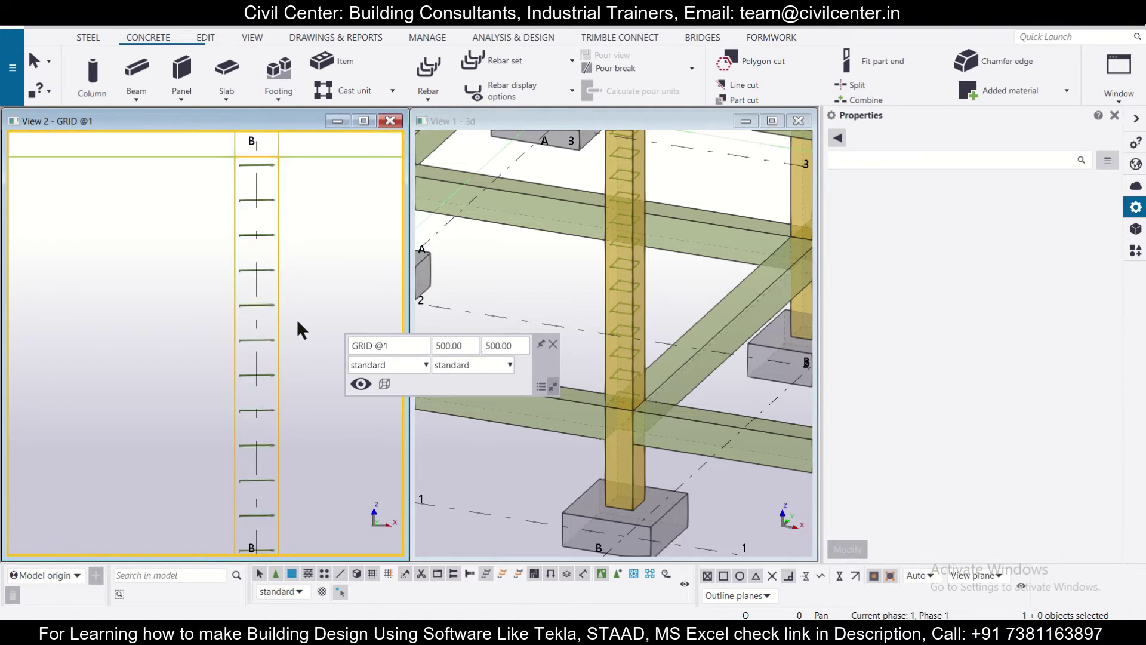
{"action": "left_click", "coordinate": [263, 303]}
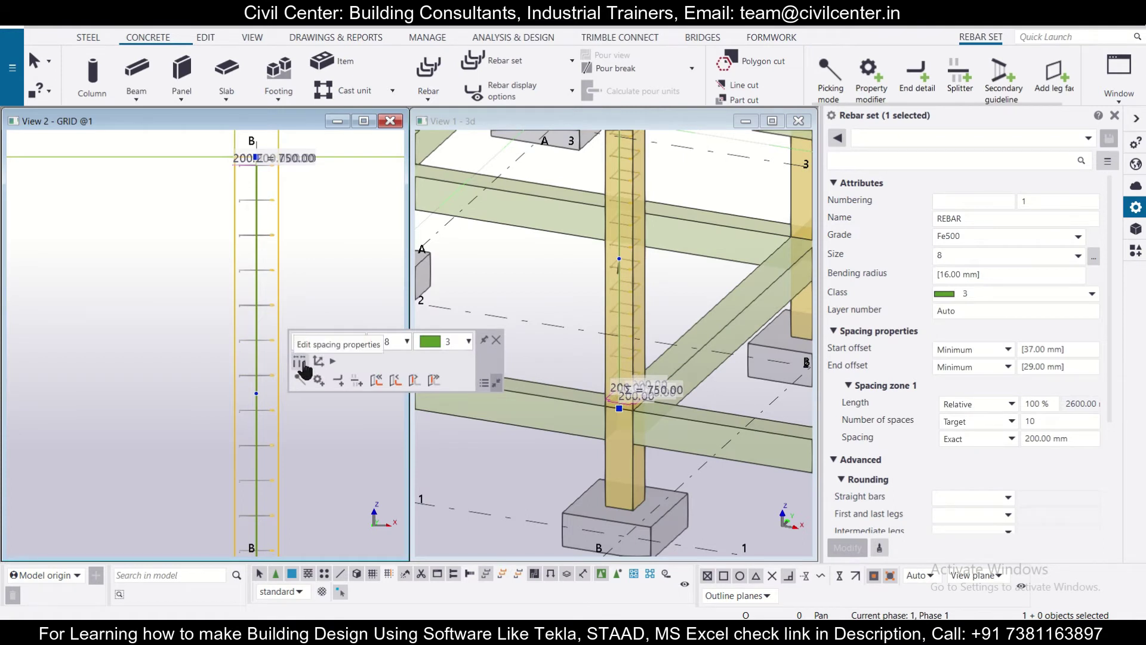
- Edit the tie set's spacing to create zones of 600, 600 and 1400 mm
{"action": "left_click", "coordinate": [301, 363]}
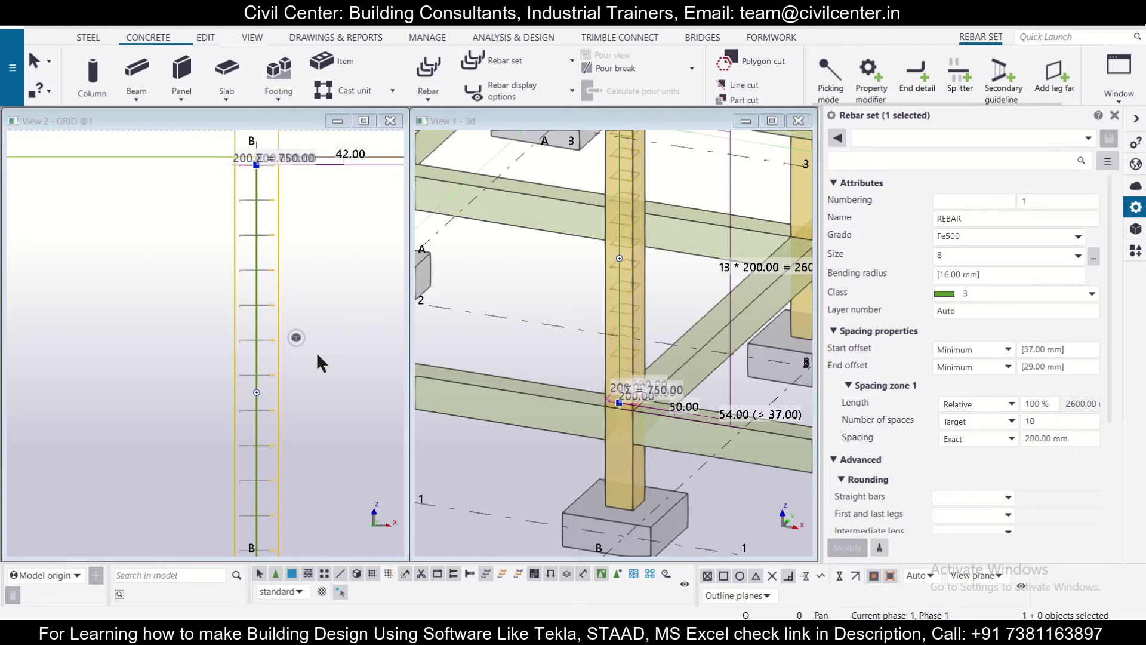
{"action": "scroll", "coordinate": [244, 395], "scroll_direction": "up", "scroll_amount": 4}
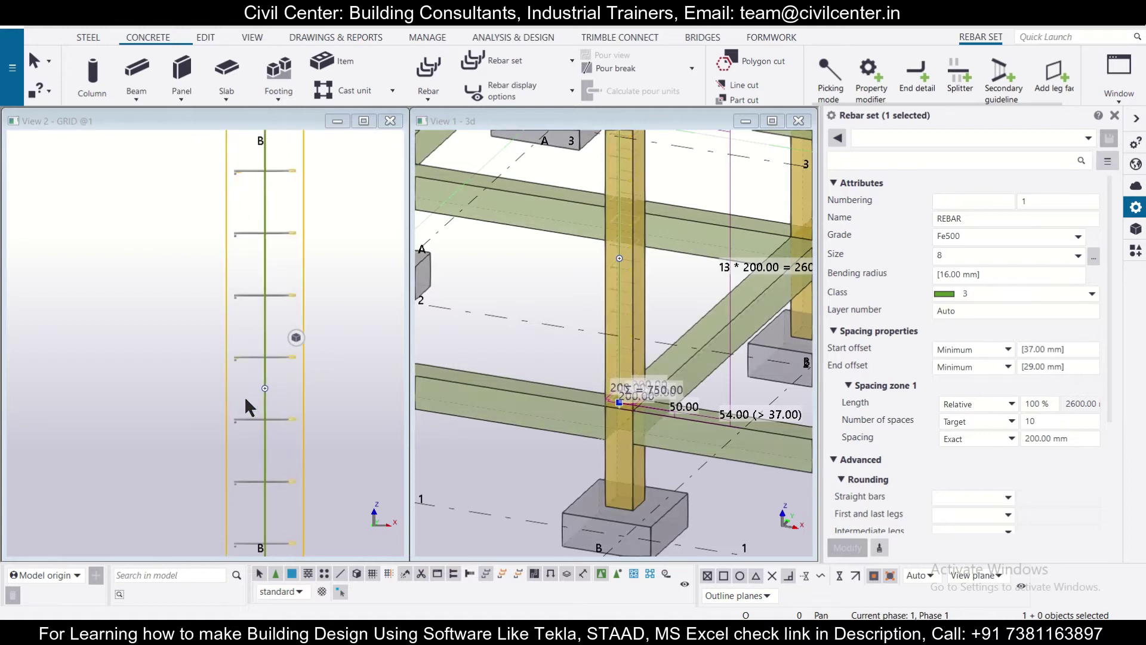
{"action": "left_click", "coordinate": [271, 384]}
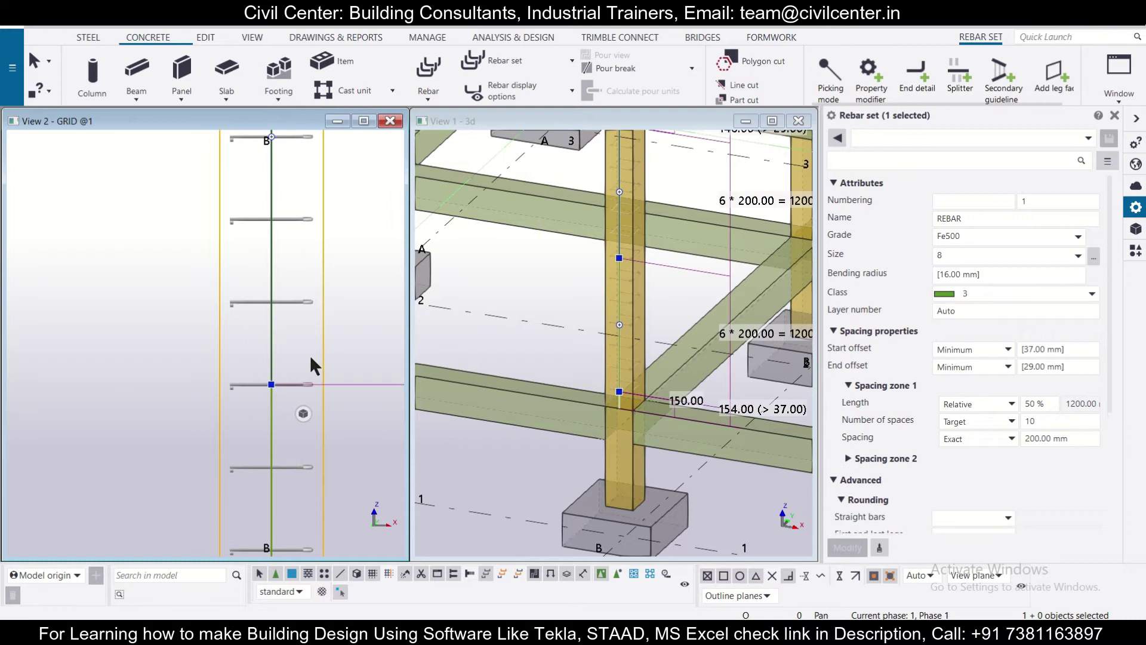
{"action": "scroll", "coordinate": [287, 371], "scroll_direction": "down", "scroll_amount": 3}
{"action": "scroll", "coordinate": [264, 517], "scroll_direction": "up", "scroll_amount": 5}
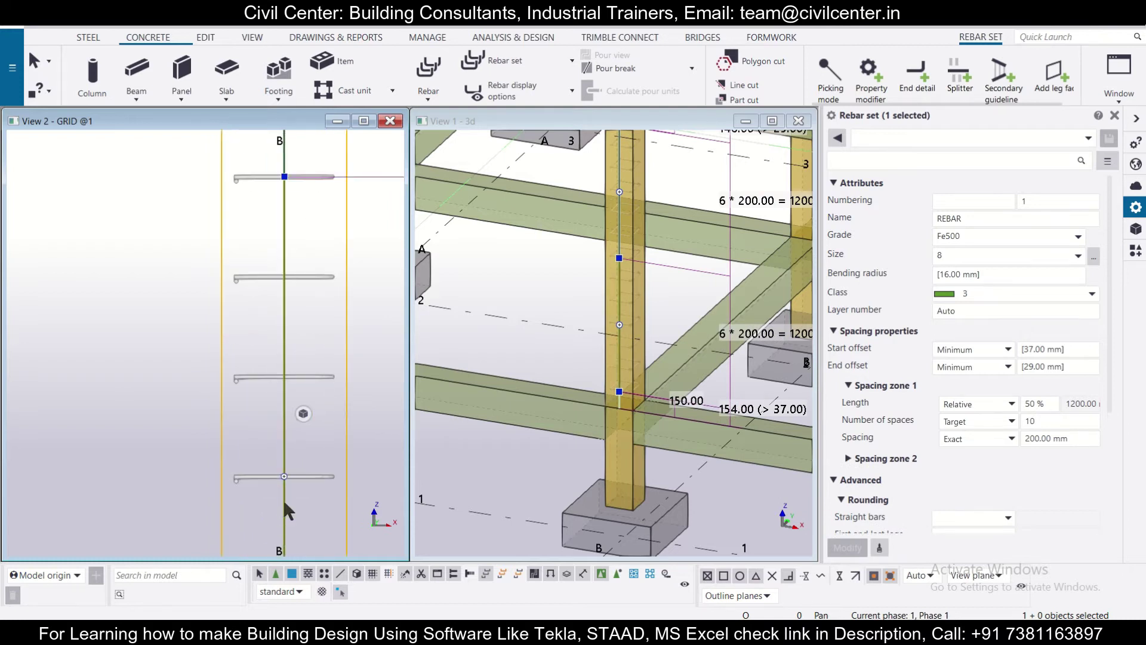
{"action": "left_click", "coordinate": [281, 477]}
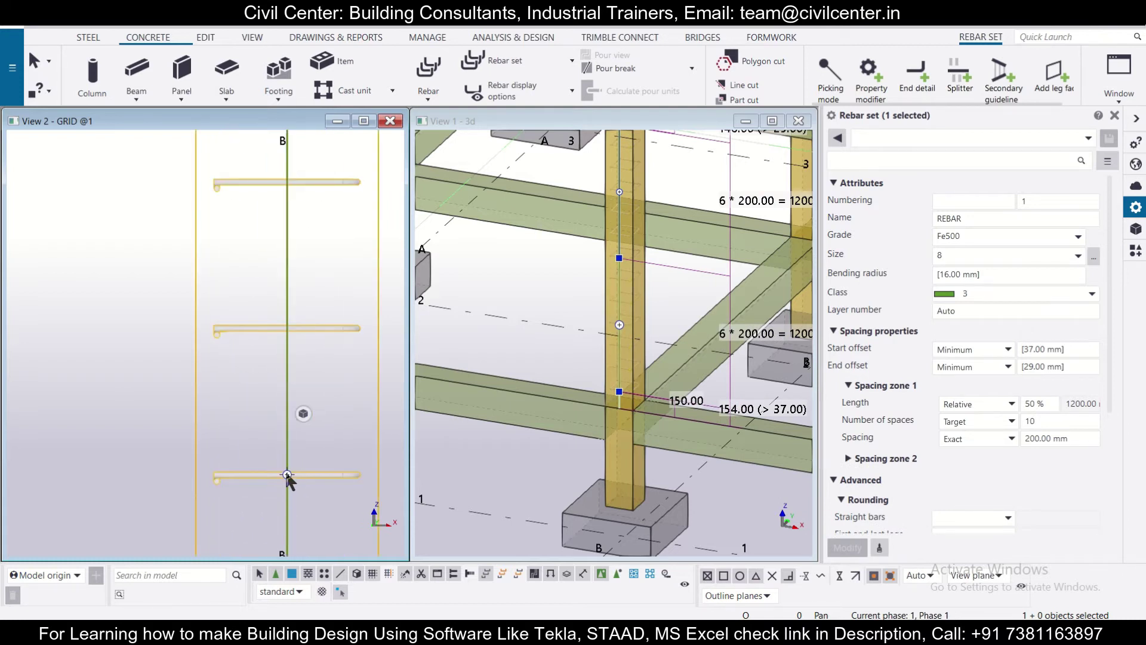
{"action": "scroll", "coordinate": [289, 475], "scroll_direction": "down", "scroll_amount": 4}
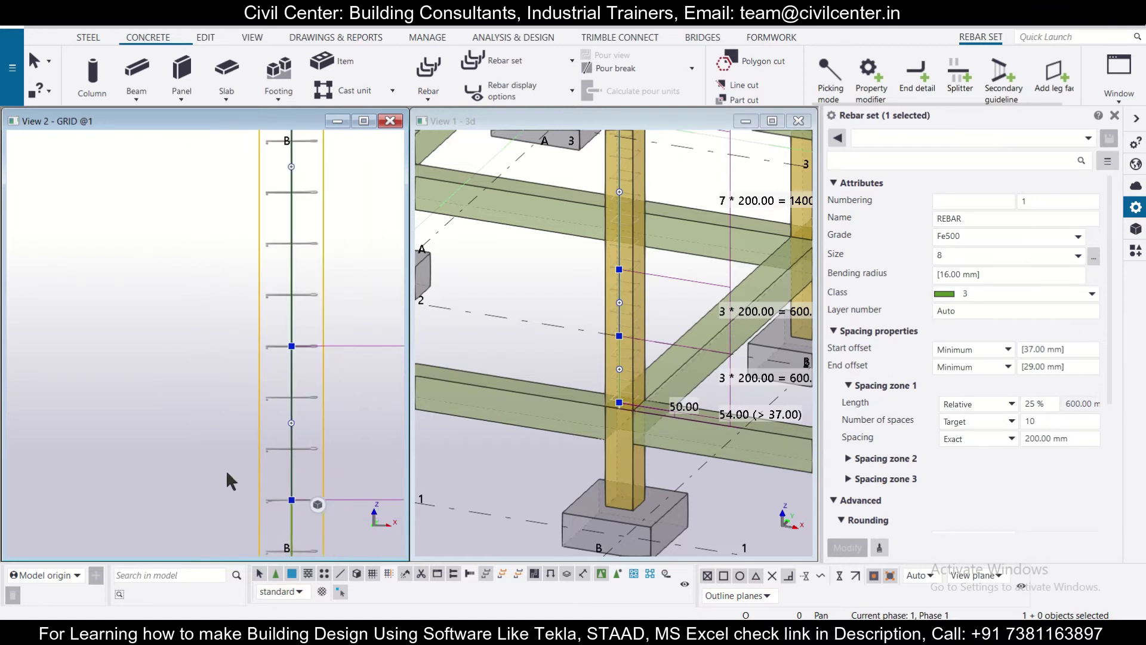
{"action": "scroll", "coordinate": [264, 439], "scroll_direction": "down", "scroll_amount": 2}
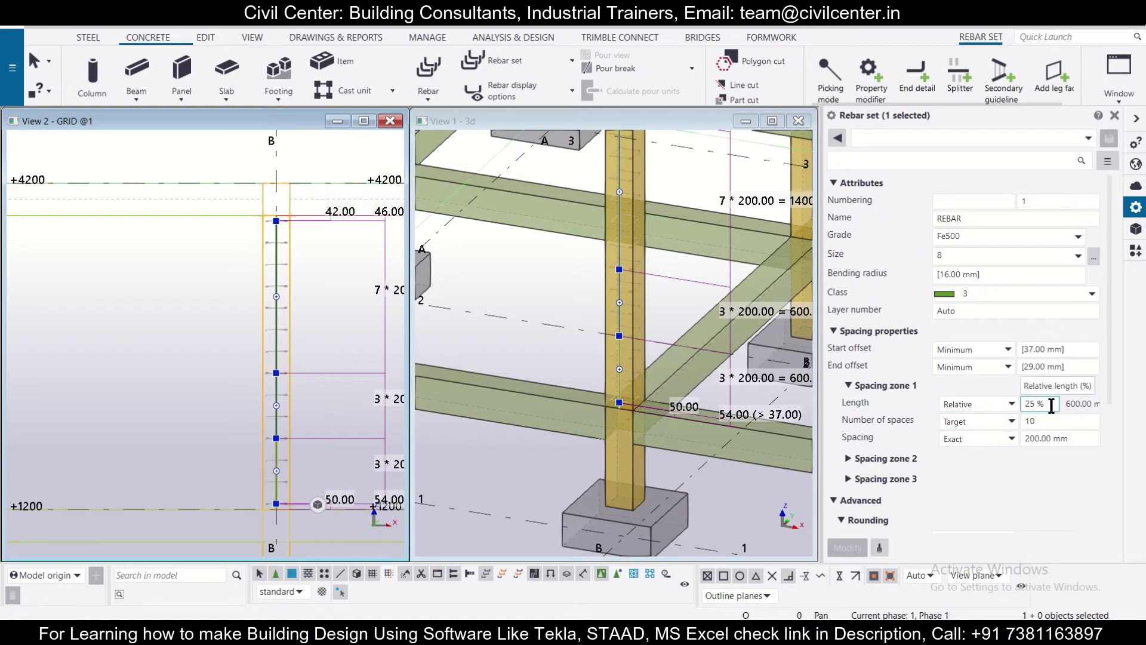
- Give spacing zone 1 a relative 20% length (600 mm) and 150 mm spacing
{"action": "scroll", "coordinate": [1024, 385], "scroll_direction": "down", "scroll_amount": 3}
{"action": "scroll", "coordinate": [1024, 385], "scroll_direction": "up", "scroll_amount": 2}
{"action": "left_click", "coordinate": [1037, 368]}
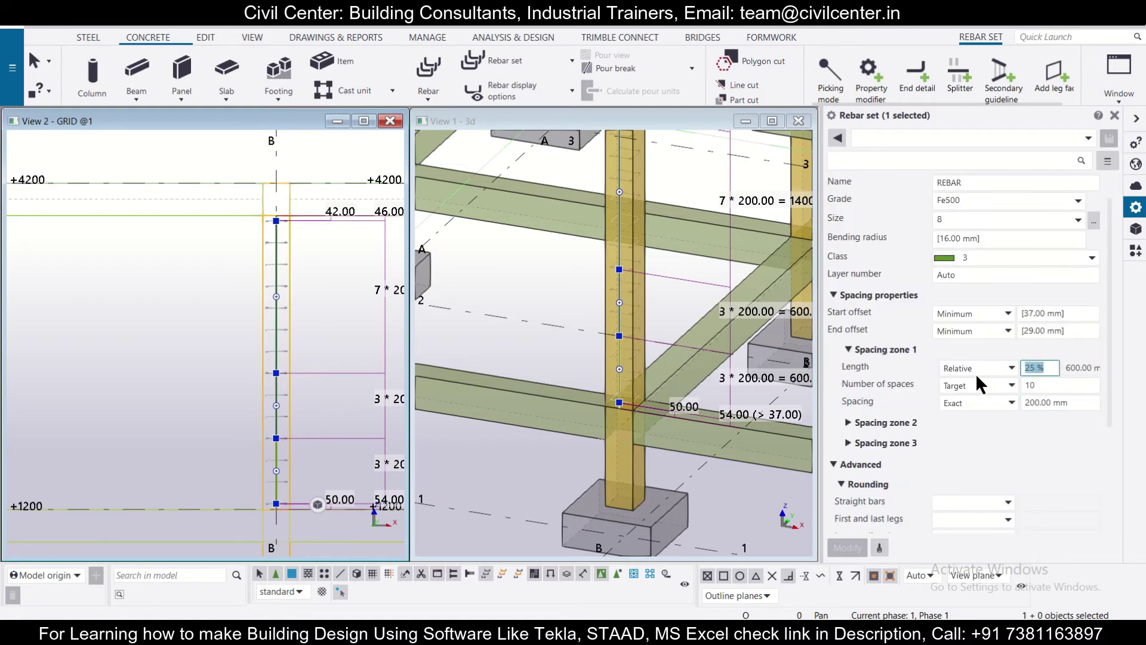
{"action": "left_click", "coordinate": [991, 369]}
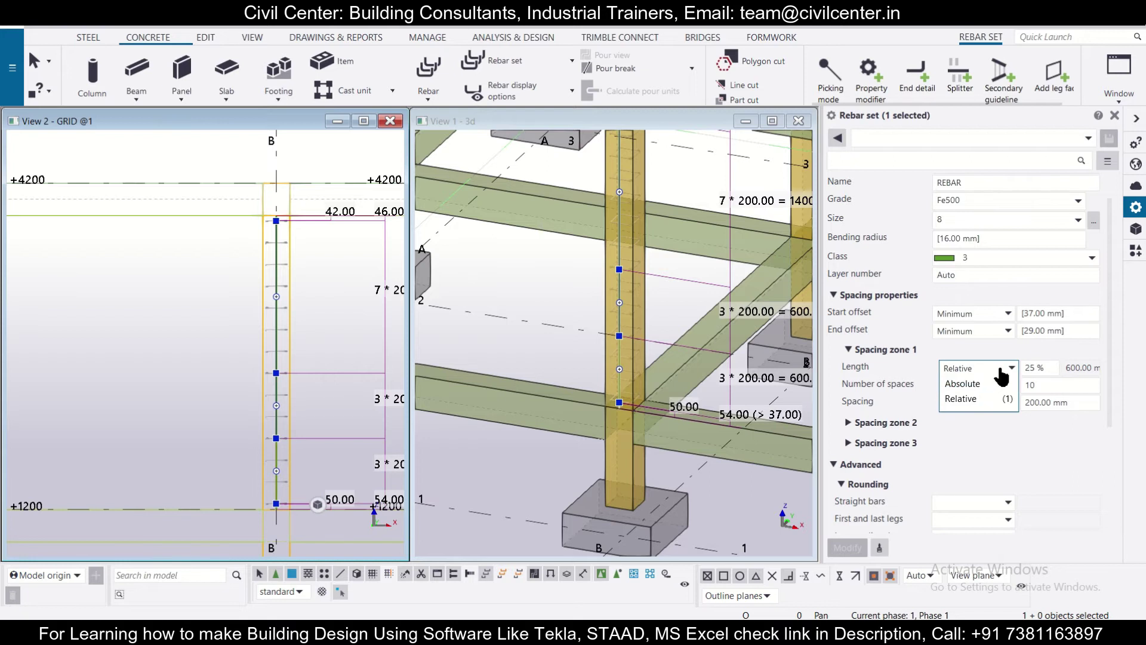
{"action": "left_click", "coordinate": [998, 371]}
{"action": "left_click", "coordinate": [1053, 369]}
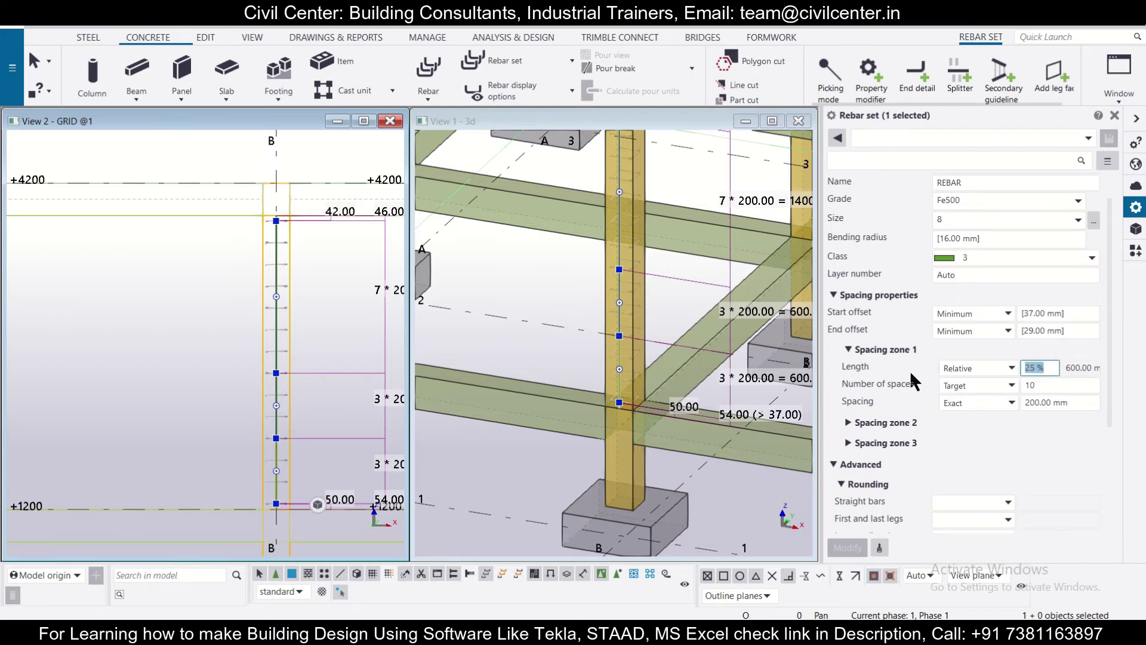
{"action": "type", "text": "20"}
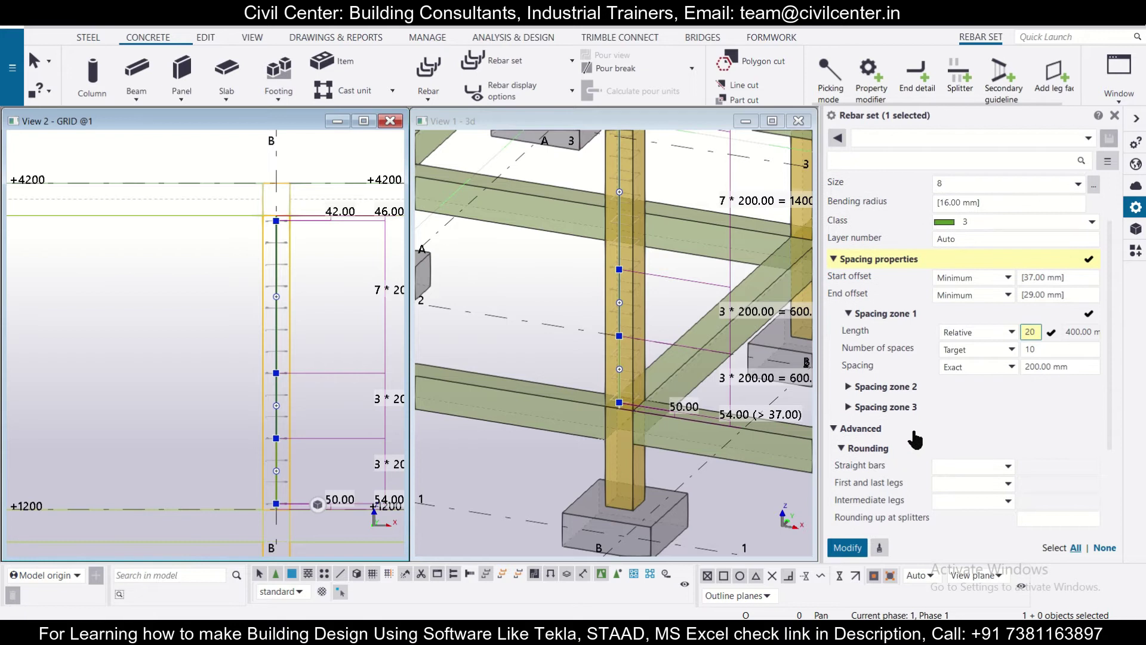
{"action": "left_click", "coordinate": [1060, 367]}
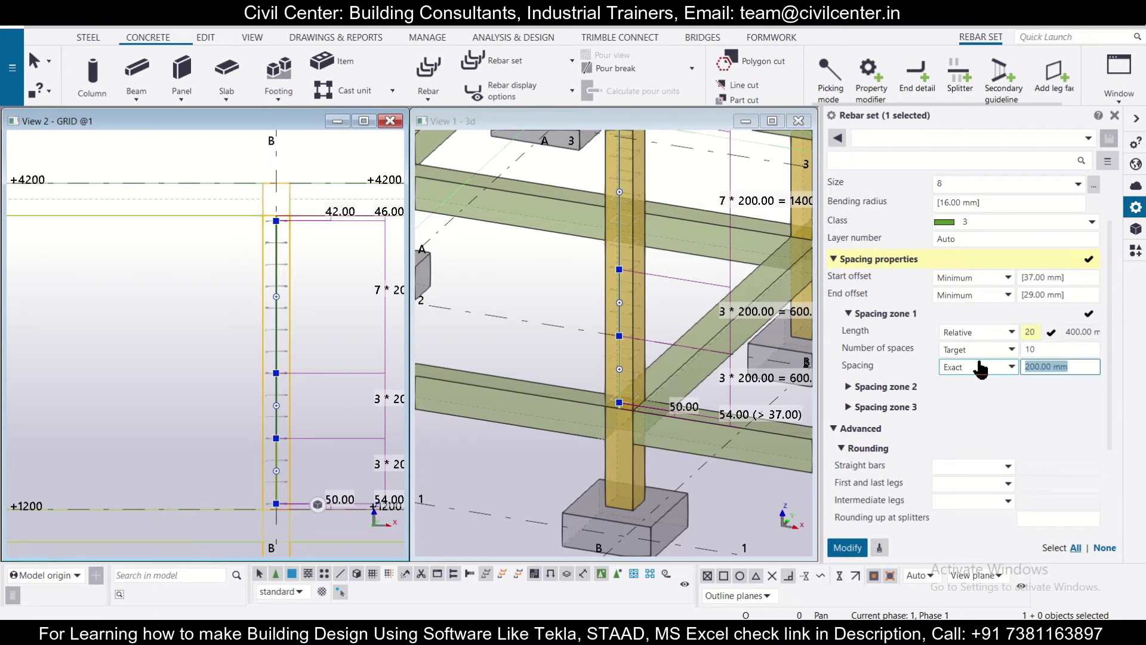
{"action": "type", "text": "150"}
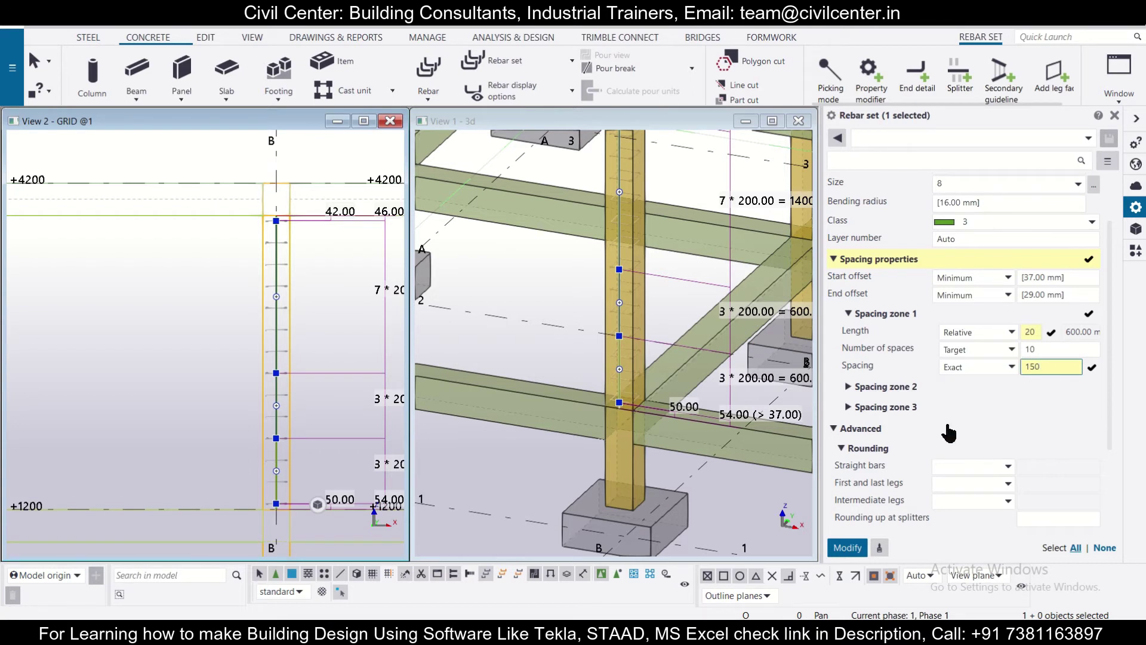
- Give spacing zone 2 a relative 60% length (1225 mm) and 175 mm spacing
{"action": "left_click", "coordinate": [884, 388]}
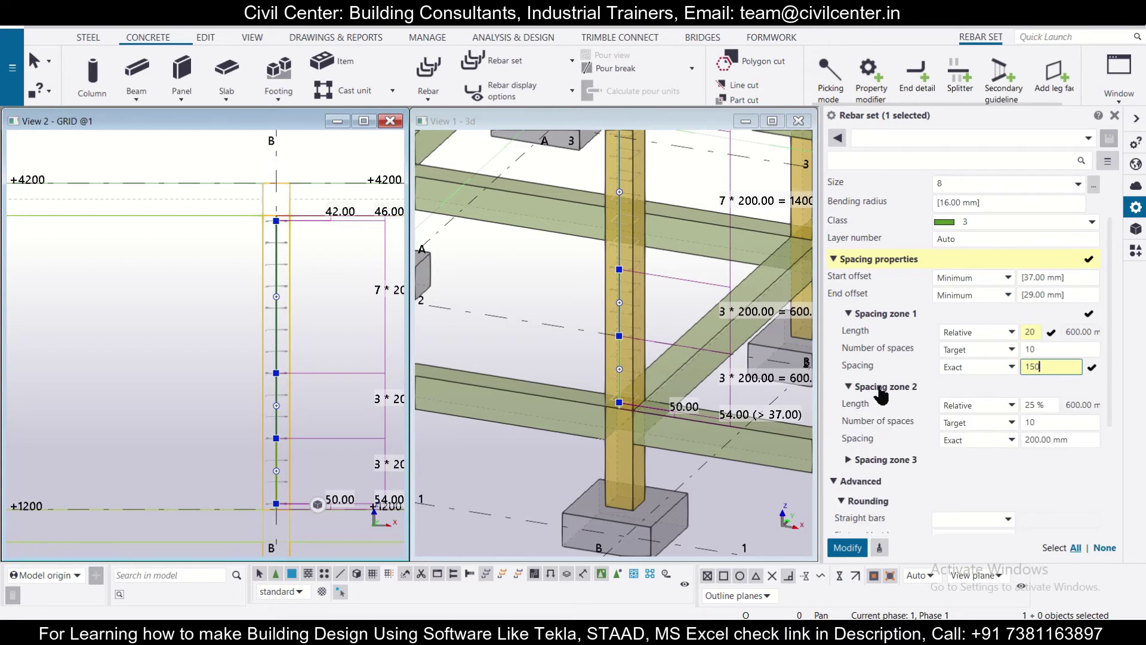
{"action": "left_click", "coordinate": [1052, 404]}
{"action": "type", "text": "60"}
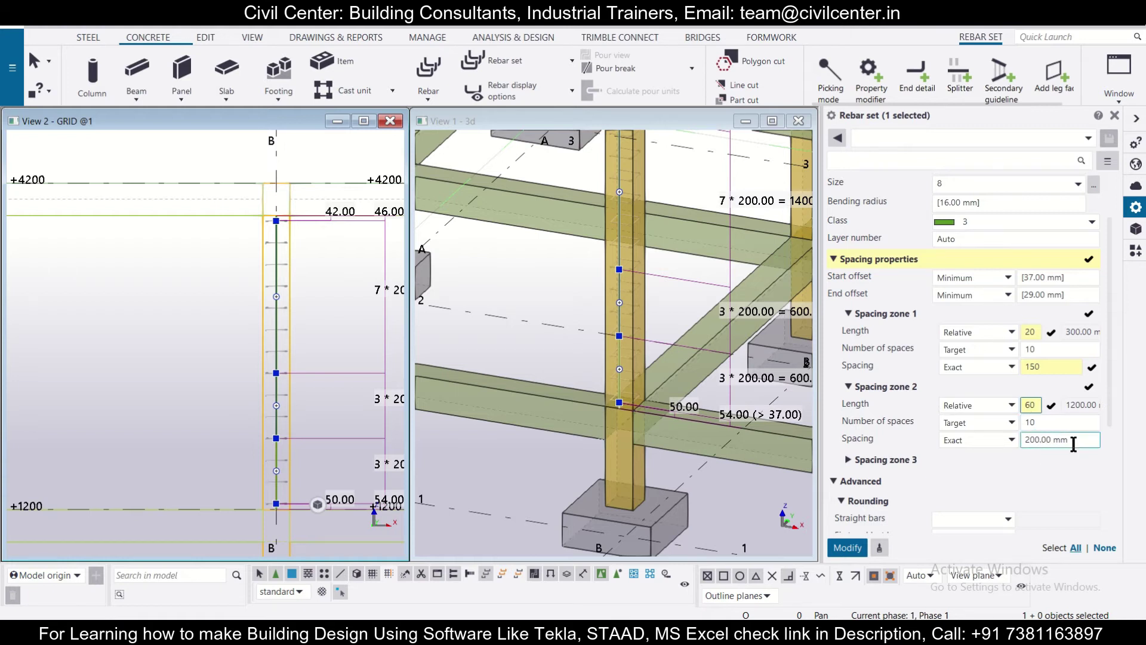
{"action": "key", "text": "Tab"}
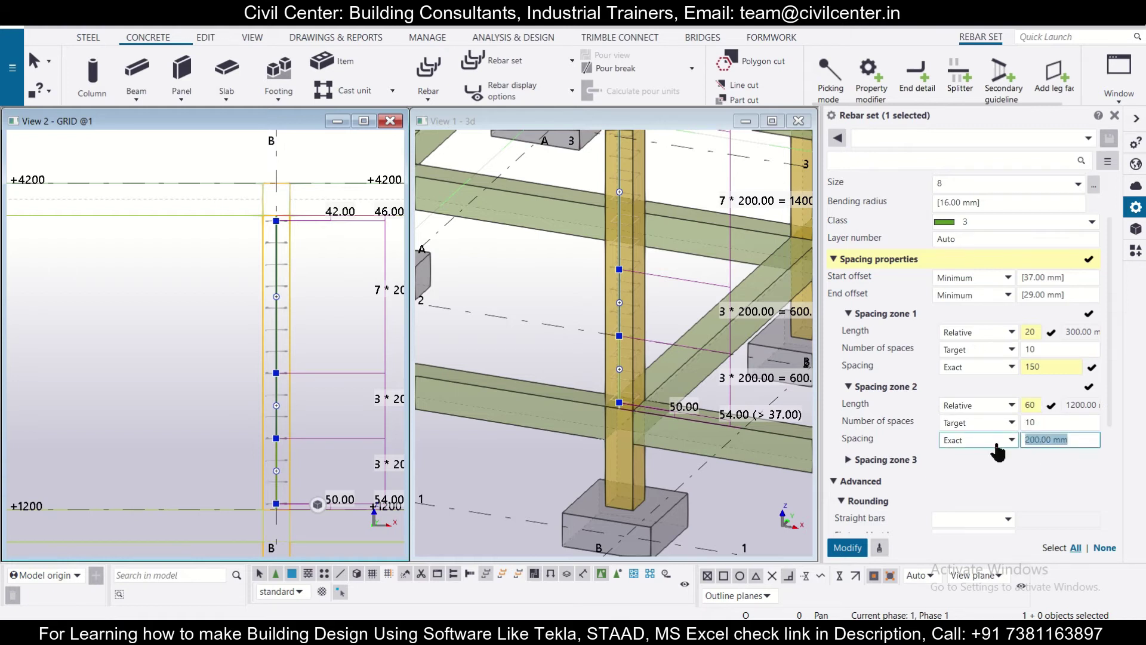
{"action": "type", "text": "17"}
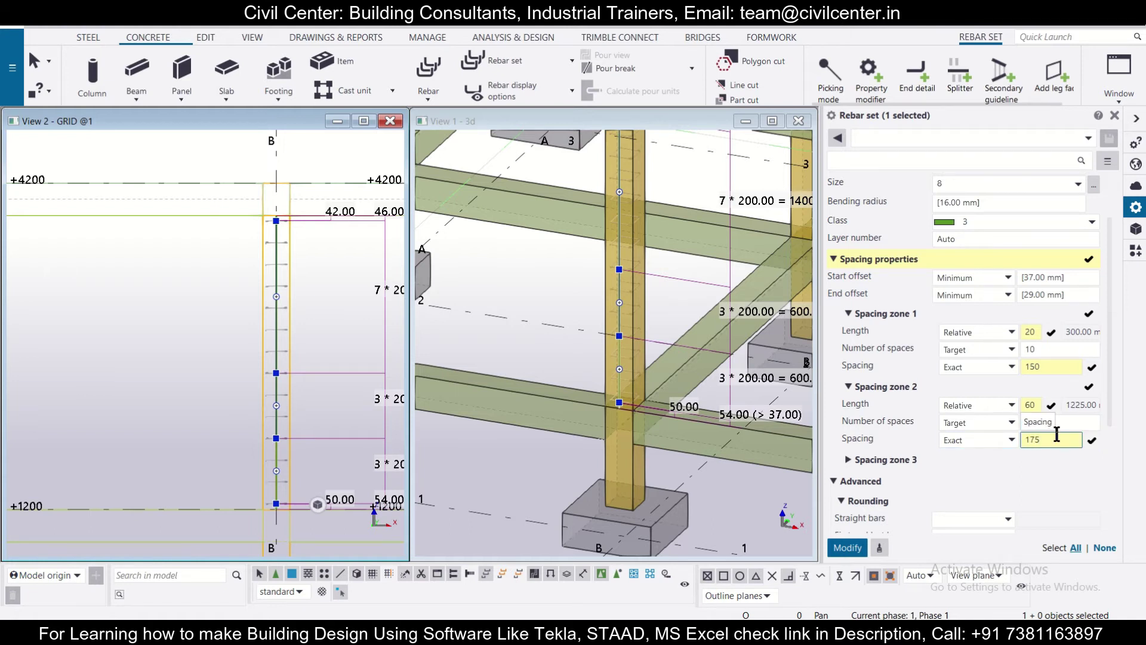
{"action": "type", "text": "5"}
{"action": "scroll", "coordinate": [1056, 434], "scroll_direction": "down", "scroll_amount": 1}
- Set zone 3 to 20% at 150 mm and apply with Modify, giving ties of 3×150, 9×175 and 3×150
{"action": "left_click", "coordinate": [873, 425]}
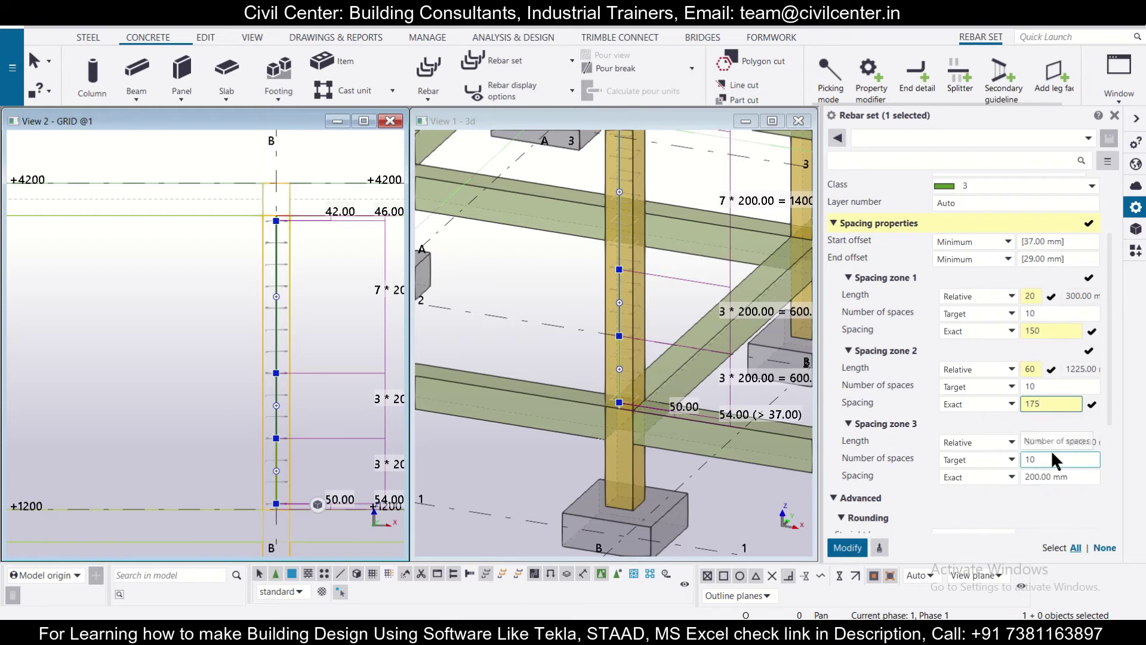
{"action": "left_click", "coordinate": [1024, 442]}
{"action": "type", "text": "20"}
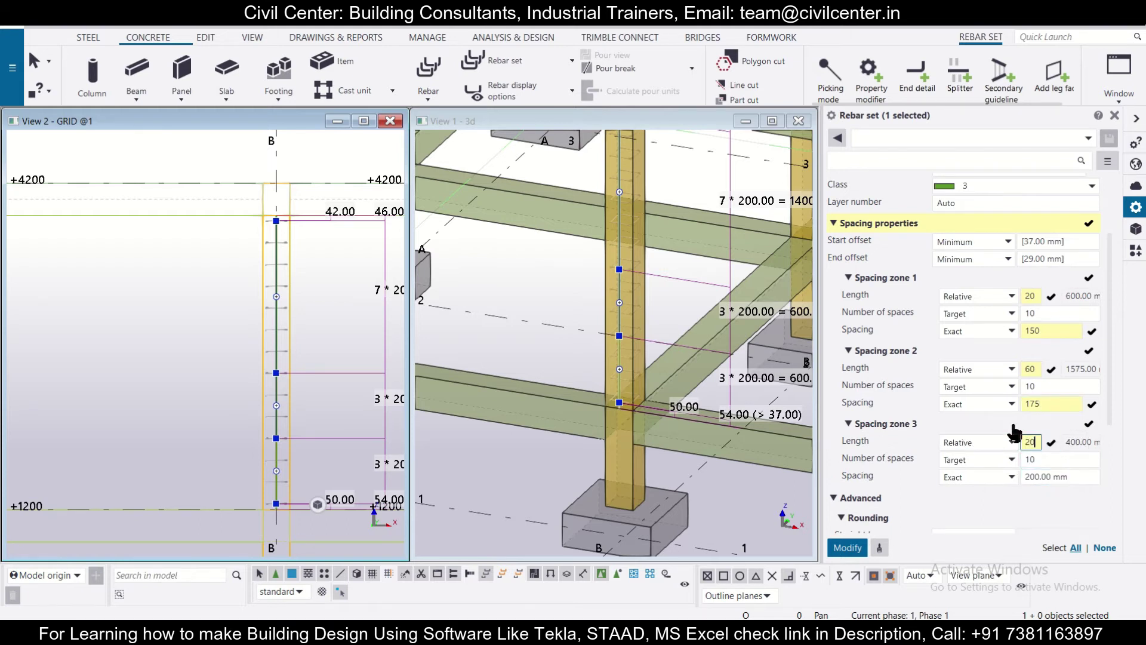
{"action": "left_click", "coordinate": [1065, 477]}
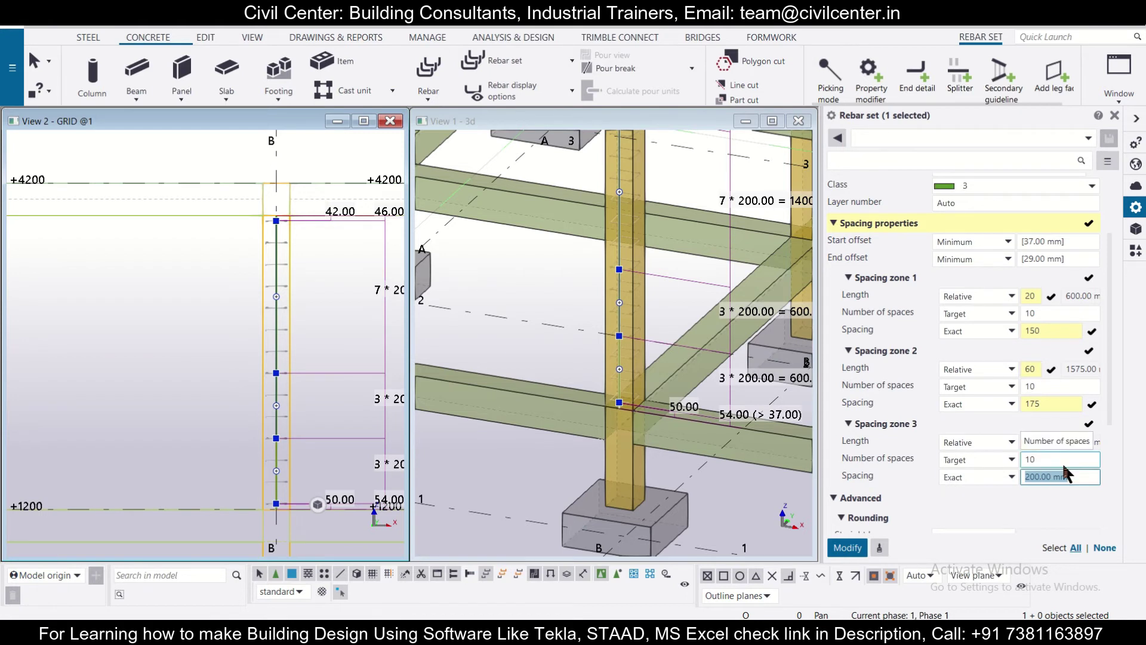
{"action": "type", "text": "150"}
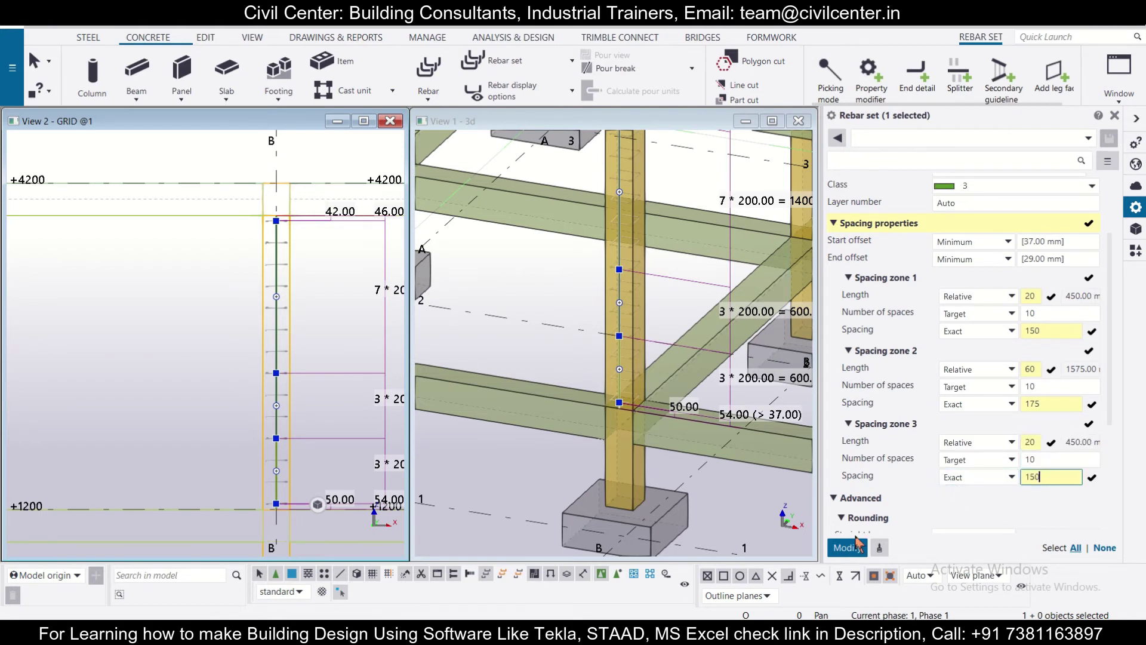
{"action": "left_click", "coordinate": [847, 547]}
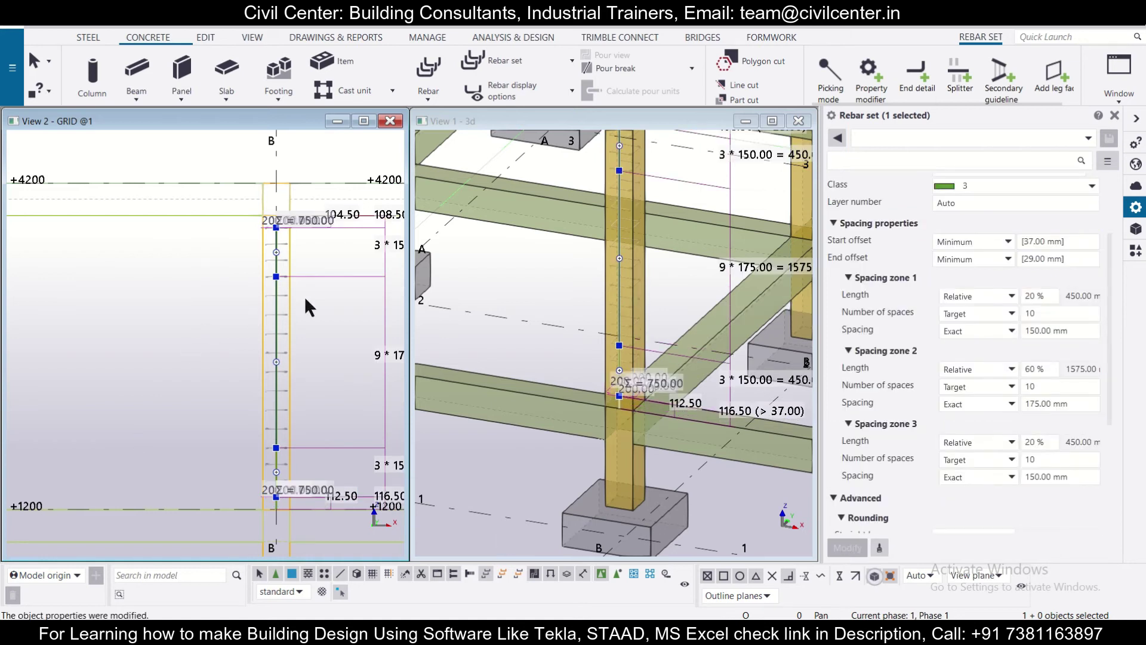
{"action": "scroll", "coordinate": [303, 301], "scroll_direction": "down", "scroll_amount": 2}
{"action": "middle_click_drag", "start_coordinate": [299, 311], "coordinate": [195, 335]}
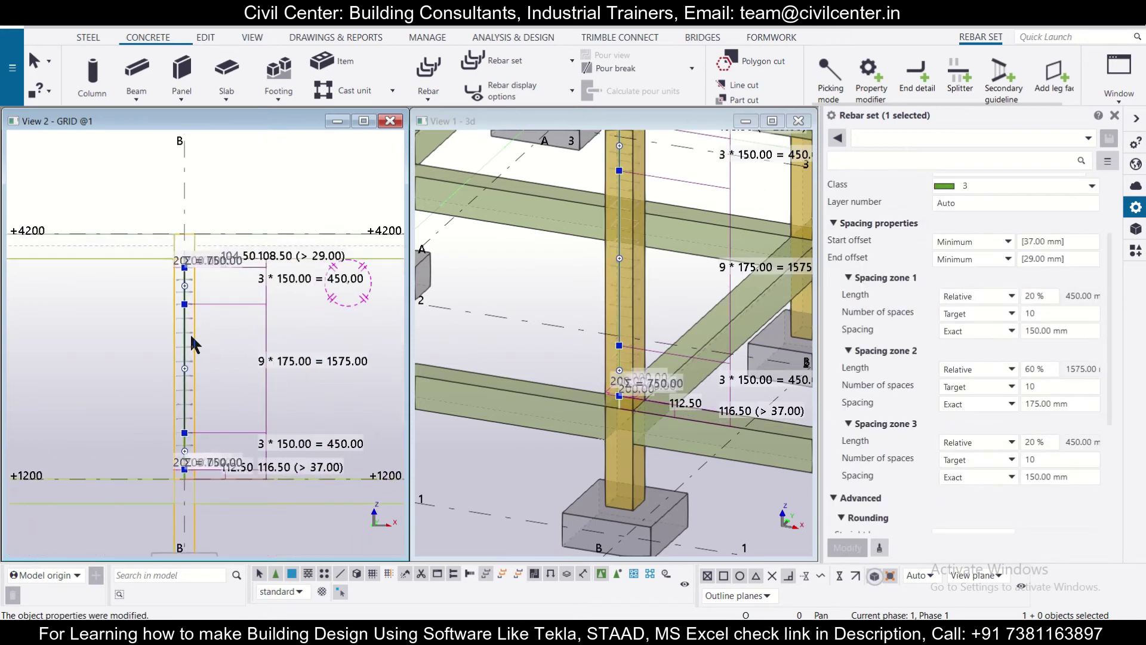
{"action": "scroll", "coordinate": [191, 358], "scroll_direction": "up", "scroll_amount": 2}
{"action": "scroll", "coordinate": [199, 418], "scroll_direction": "down", "scroll_amount": 3}
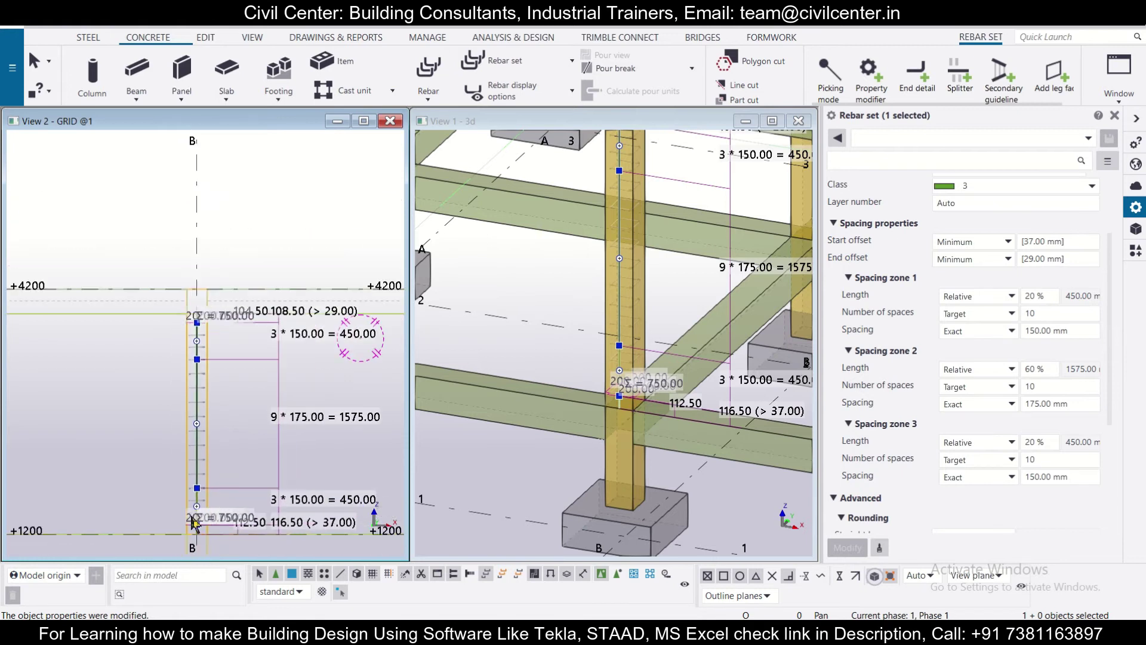
{"action": "scroll", "coordinate": [172, 502], "scroll_direction": "up", "scroll_amount": 1}
{"action": "scroll", "coordinate": [223, 460], "scroll_direction": "down", "scroll_amount": 2}
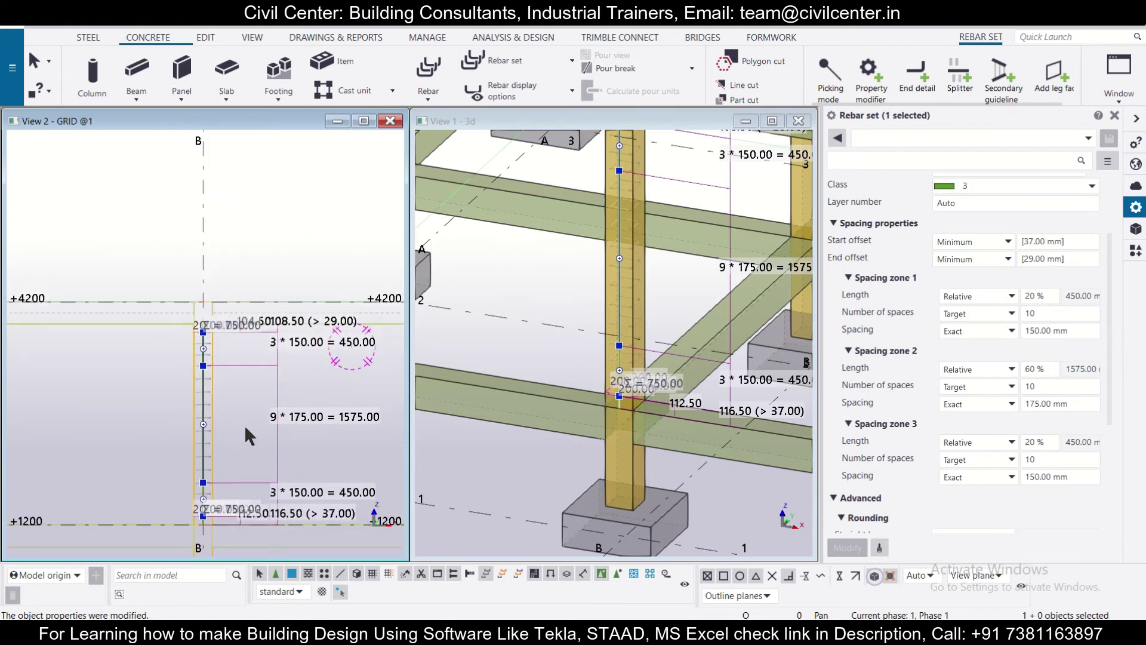
{"action": "scroll", "coordinate": [671, 259], "scroll_direction": "down", "scroll_amount": 3}
{"action": "scroll", "coordinate": [673, 255], "scroll_direction": "up", "scroll_amount": 2}
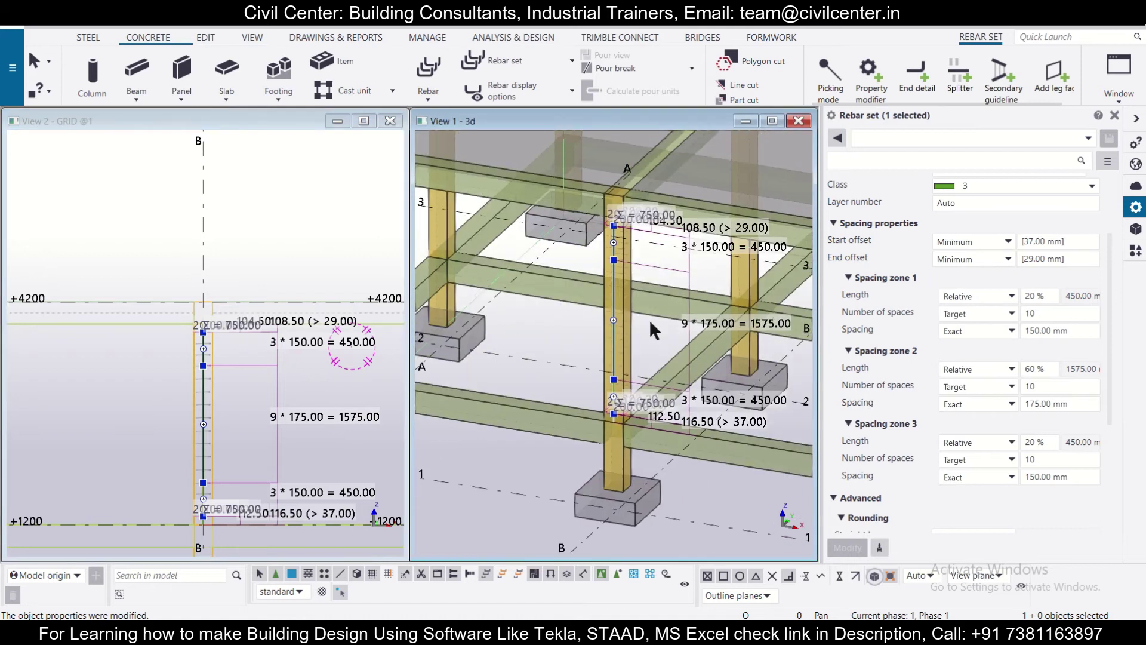
- Deselect, zoom the 3D view onto the column stirrups, and reselect the tie rebar set
{"action": "left_click", "coordinate": [55, 403]}
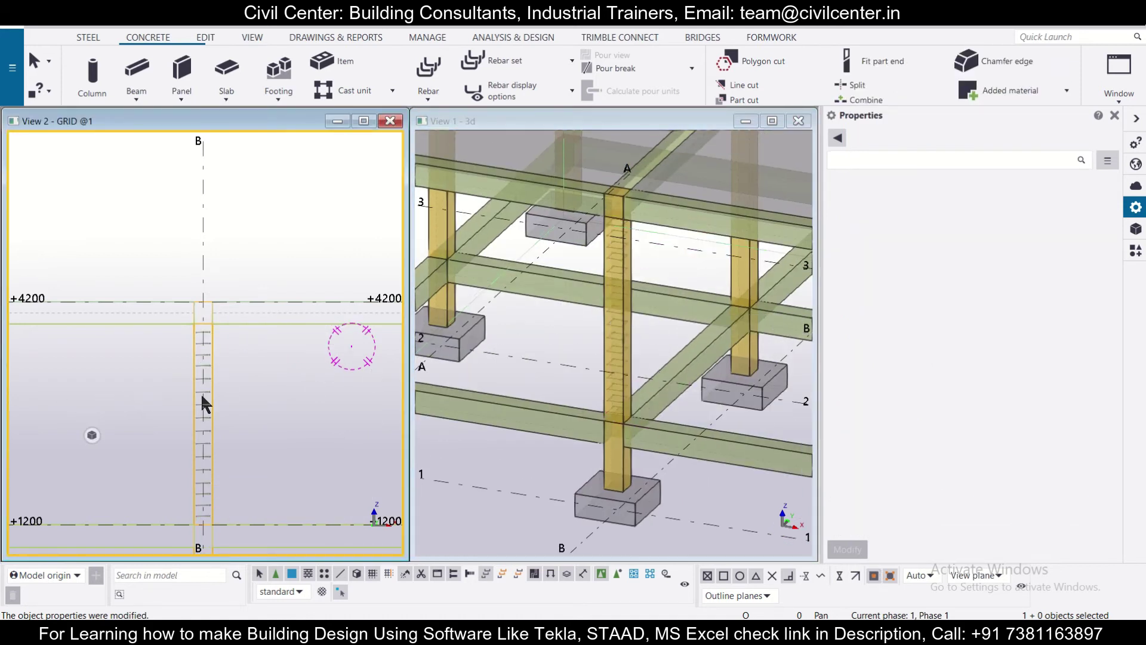
{"action": "scroll", "coordinate": [201, 395], "scroll_direction": "up", "scroll_amount": 2}
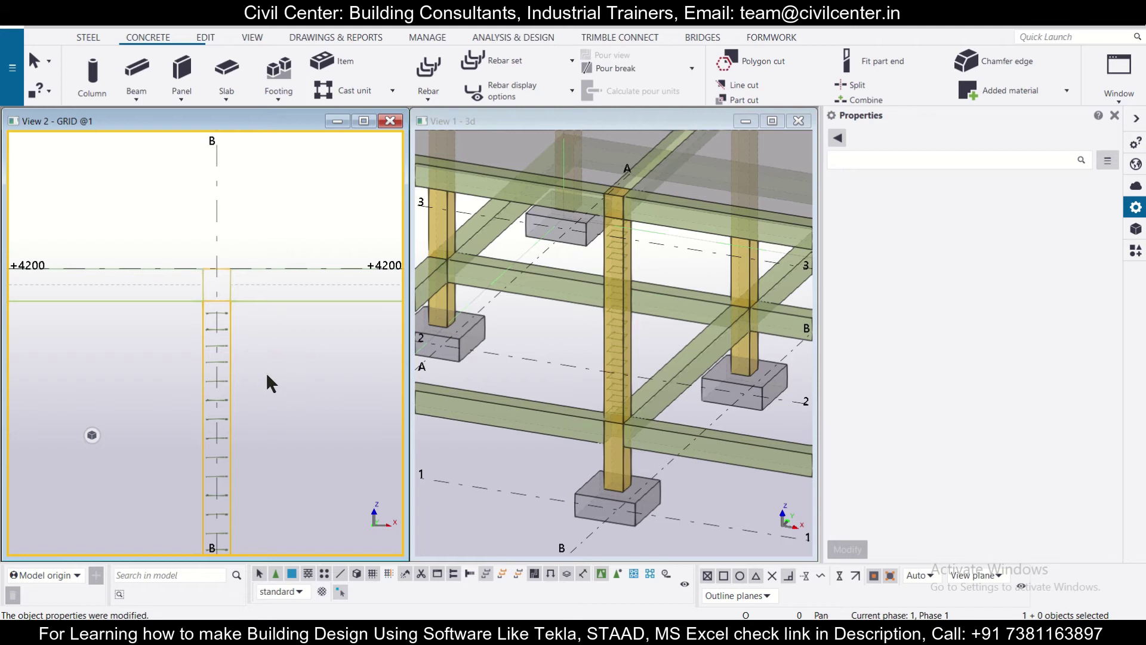
{"action": "scroll", "coordinate": [231, 367], "scroll_direction": "down", "scroll_amount": 2}
{"action": "scroll", "coordinate": [260, 365], "scroll_direction": "up", "scroll_amount": 2}
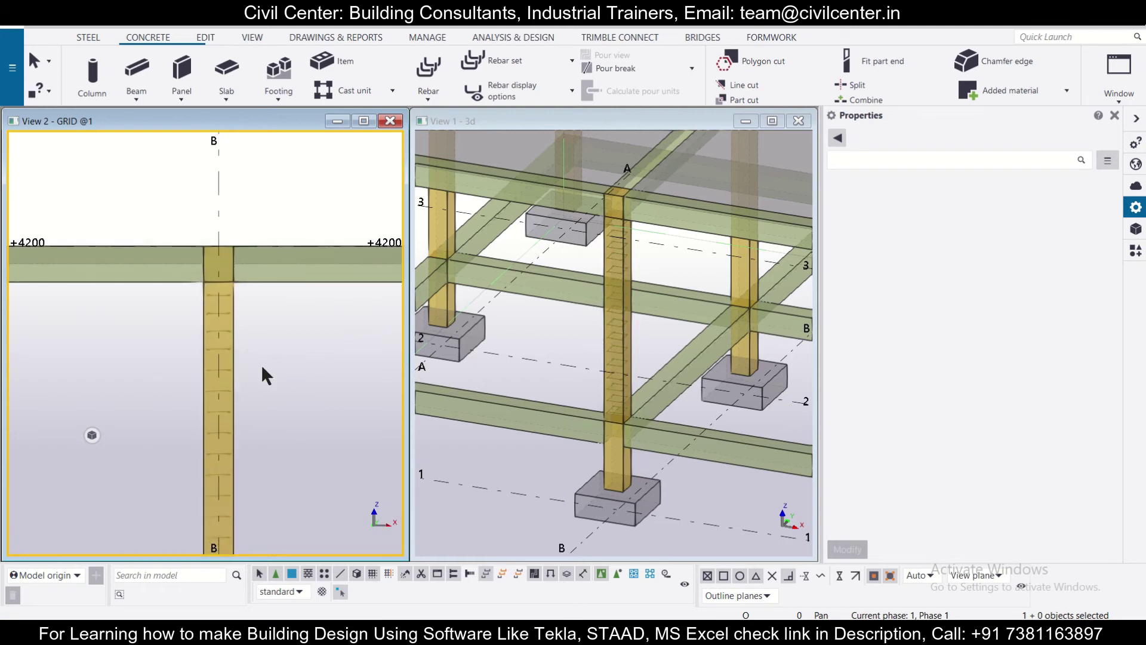
{"action": "scroll", "coordinate": [256, 376], "scroll_direction": "down", "scroll_amount": 3}
{"action": "middle_click_drag", "start_coordinate": [255, 376], "coordinate": [247, 328]}
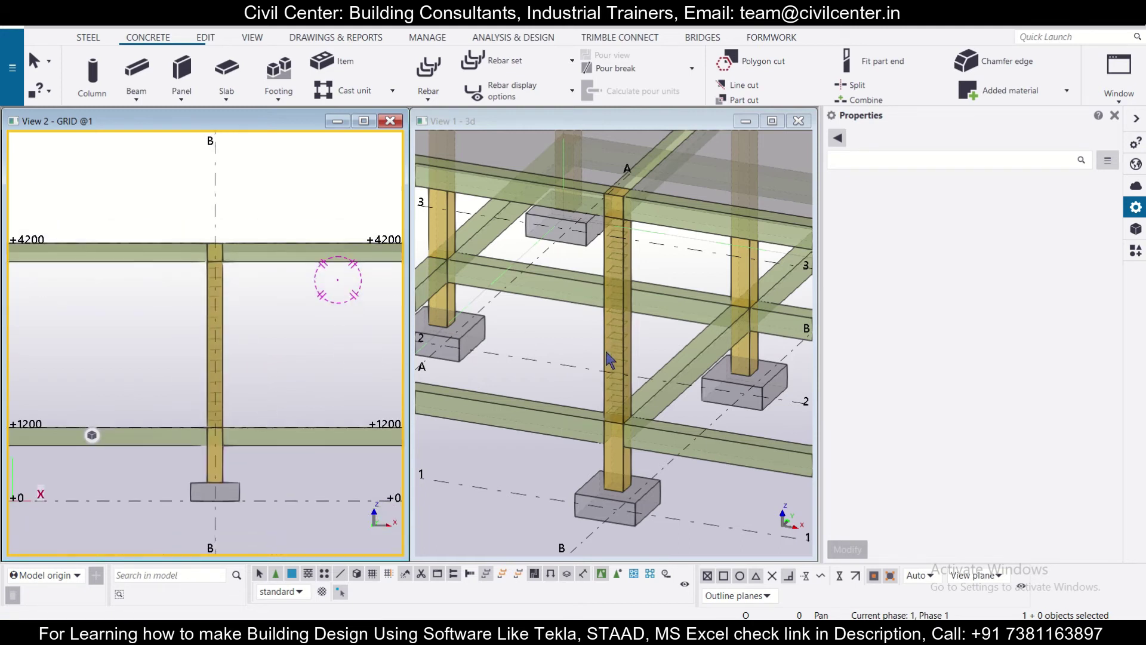
{"action": "scroll", "coordinate": [621, 370], "scroll_direction": "down", "scroll_amount": 2}
{"action": "scroll", "coordinate": [642, 392], "scroll_direction": "up", "scroll_amount": 5}
{"action": "scroll", "coordinate": [631, 408], "scroll_direction": "up", "scroll_amount": 6}
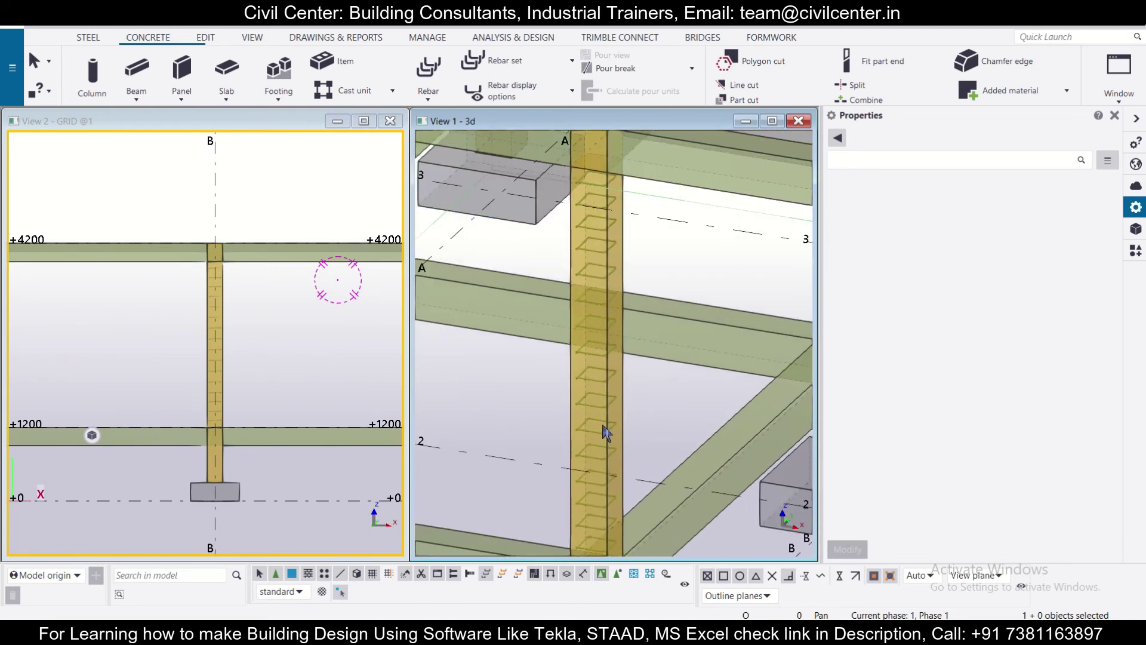
{"action": "scroll", "coordinate": [450, 441], "scroll_direction": "up", "scroll_amount": 5}
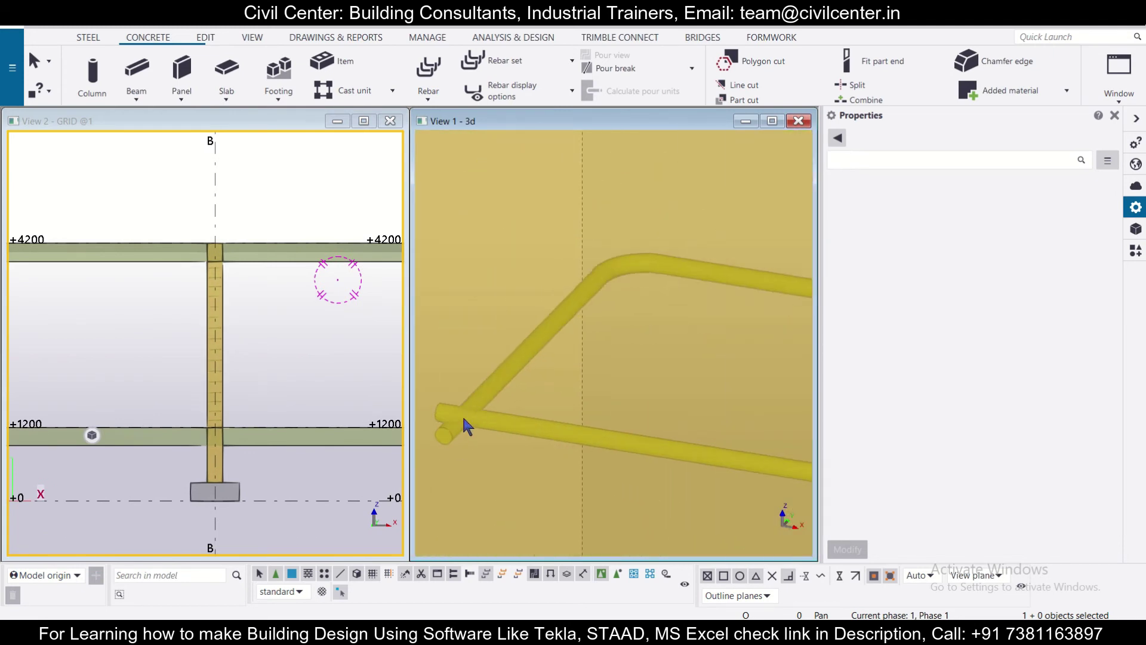
{"action": "scroll", "coordinate": [465, 417], "scroll_direction": "down", "scroll_amount": 4}
{"action": "scroll", "coordinate": [468, 421], "scroll_direction": "down", "scroll_amount": 4}
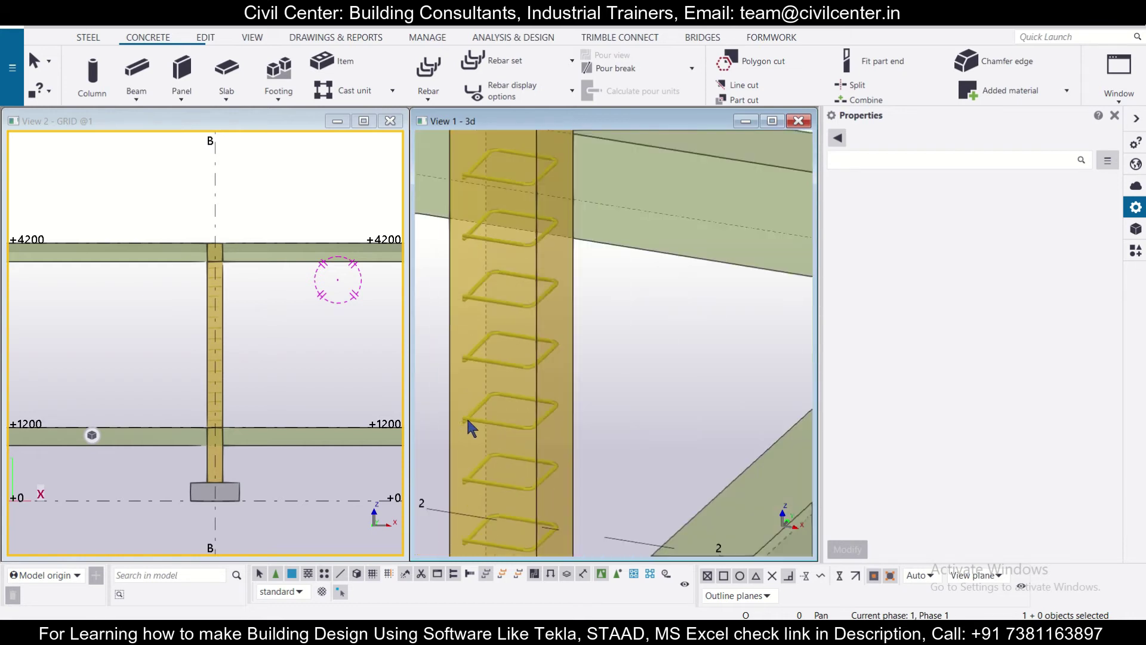
{"action": "left_click", "coordinate": [468, 422]}
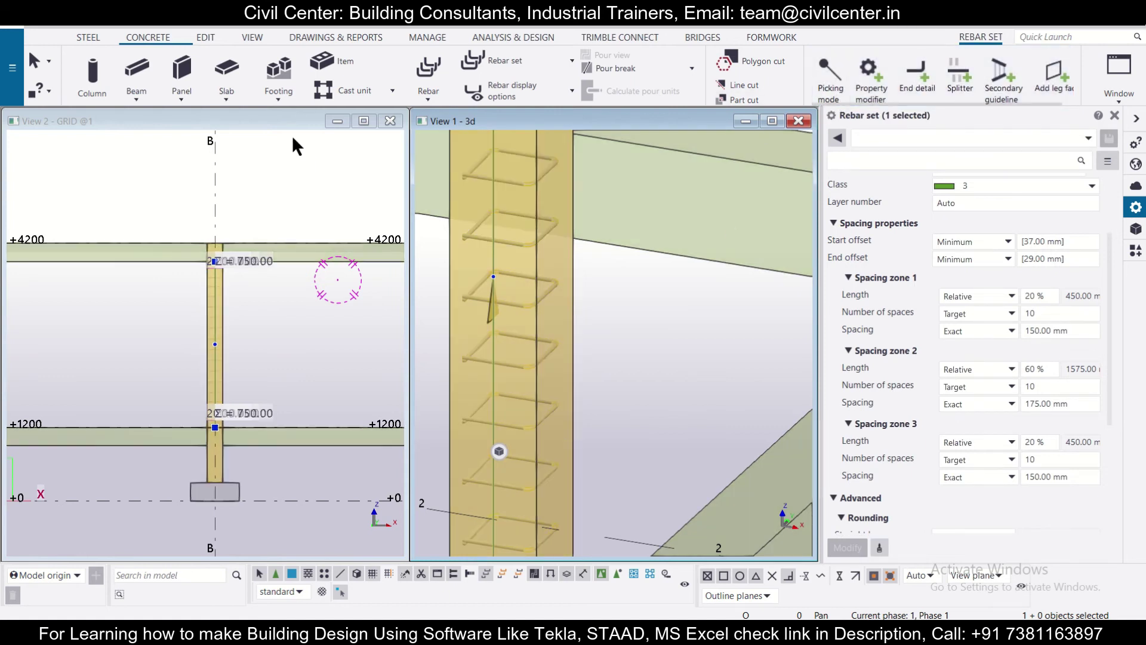
- Add a rebar end detail modifier to the ties, affecting 1/1 bars with Hook end type
{"action": "left_click", "coordinate": [918, 75]}
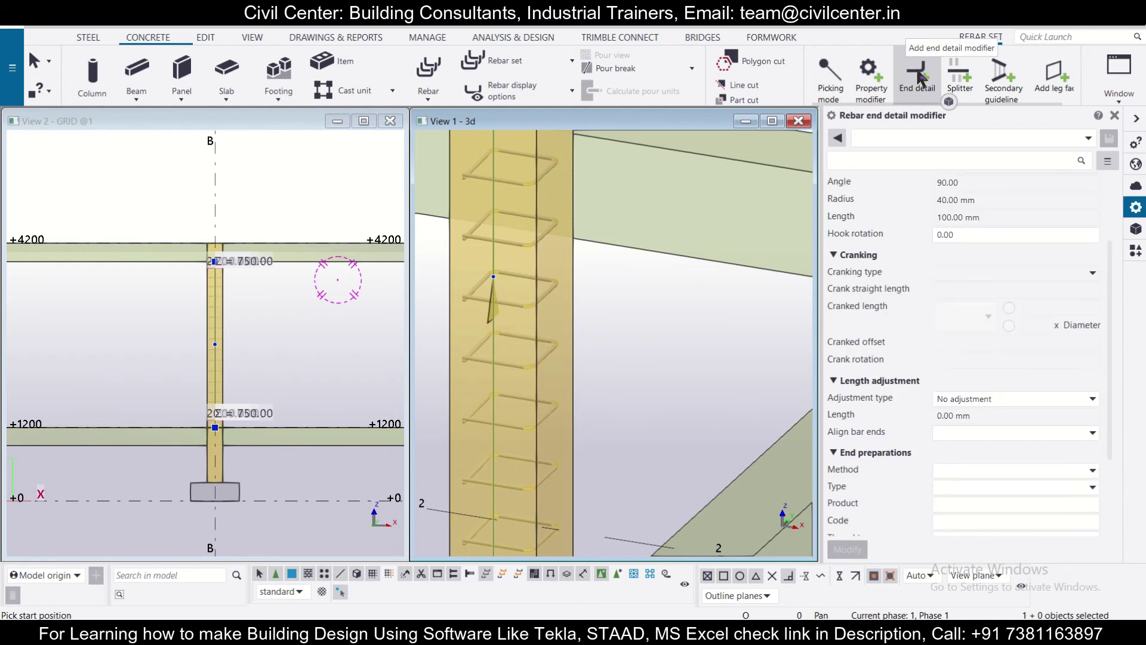
{"action": "left_click", "coordinate": [553, 87]}
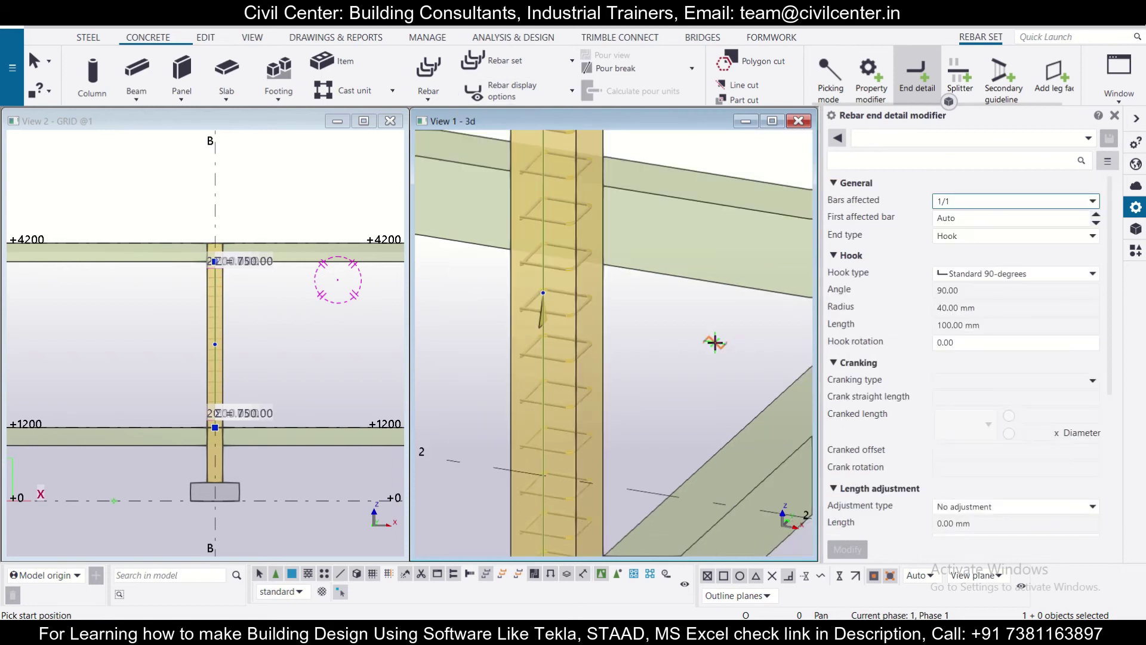
{"action": "left_click", "coordinate": [1009, 202]}
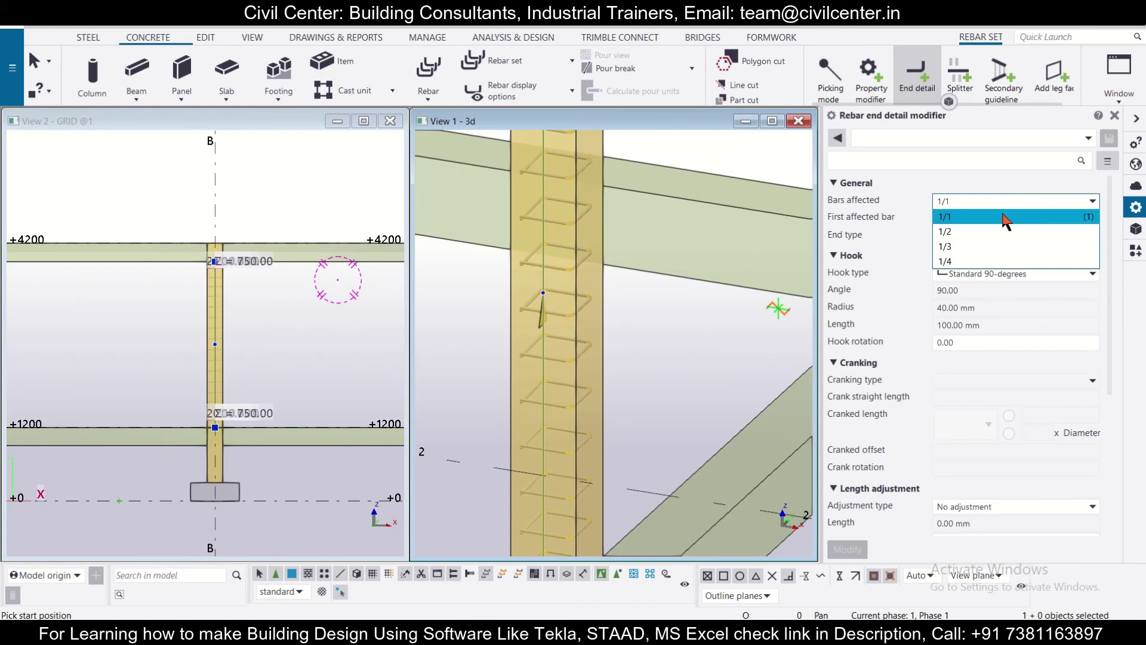
{"action": "left_click", "coordinate": [1007, 218]}
{"action": "left_click", "coordinate": [1006, 203]}
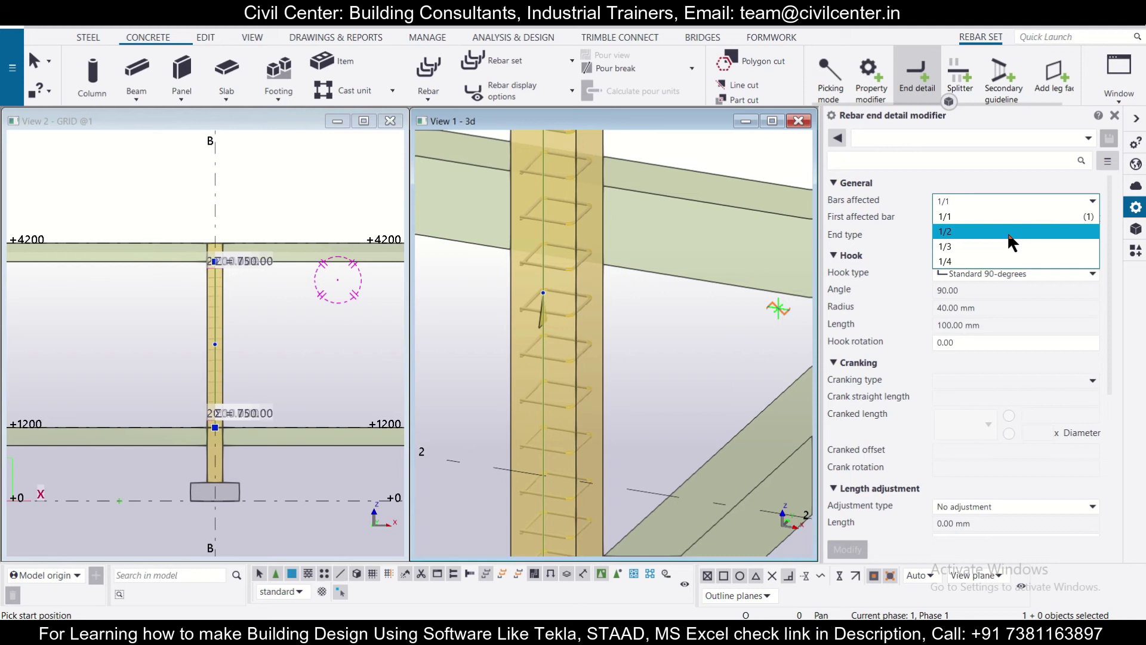
{"action": "left_click", "coordinate": [1017, 200]}
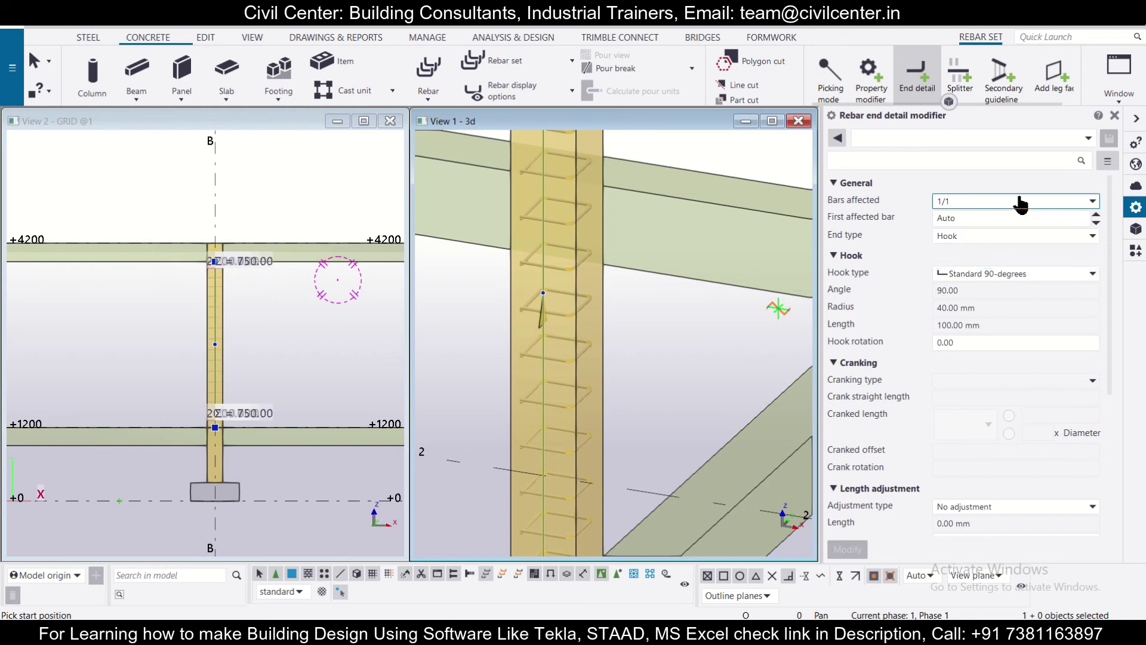
- Keep the Hook end type and switch the hook type to Standard 135-degrees
{"action": "scroll", "coordinate": [533, 197], "scroll_direction": "up", "scroll_amount": 2}
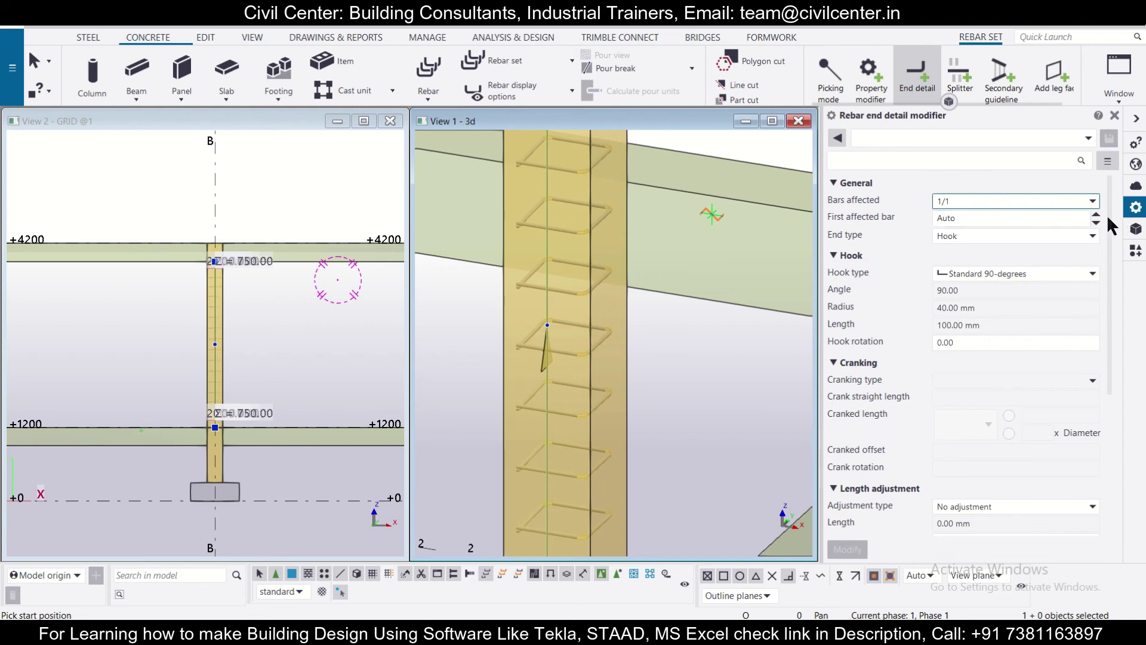
{"action": "scroll", "coordinate": [638, 252], "scroll_direction": "down", "scroll_amount": 2}
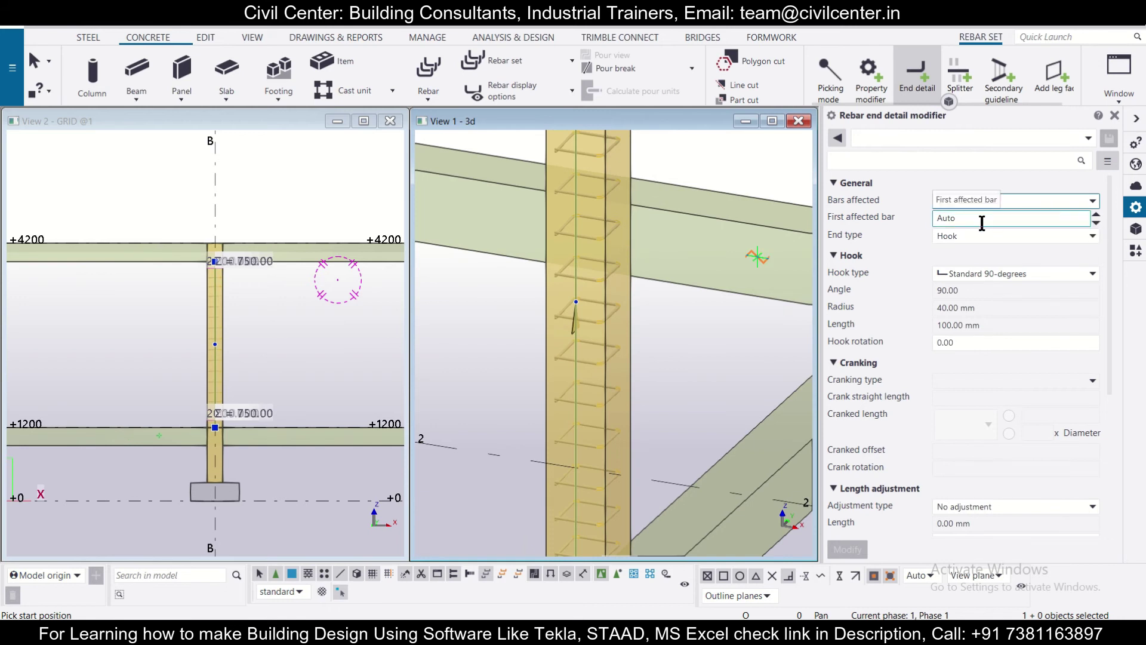
{"action": "left_click", "coordinate": [1076, 238]}
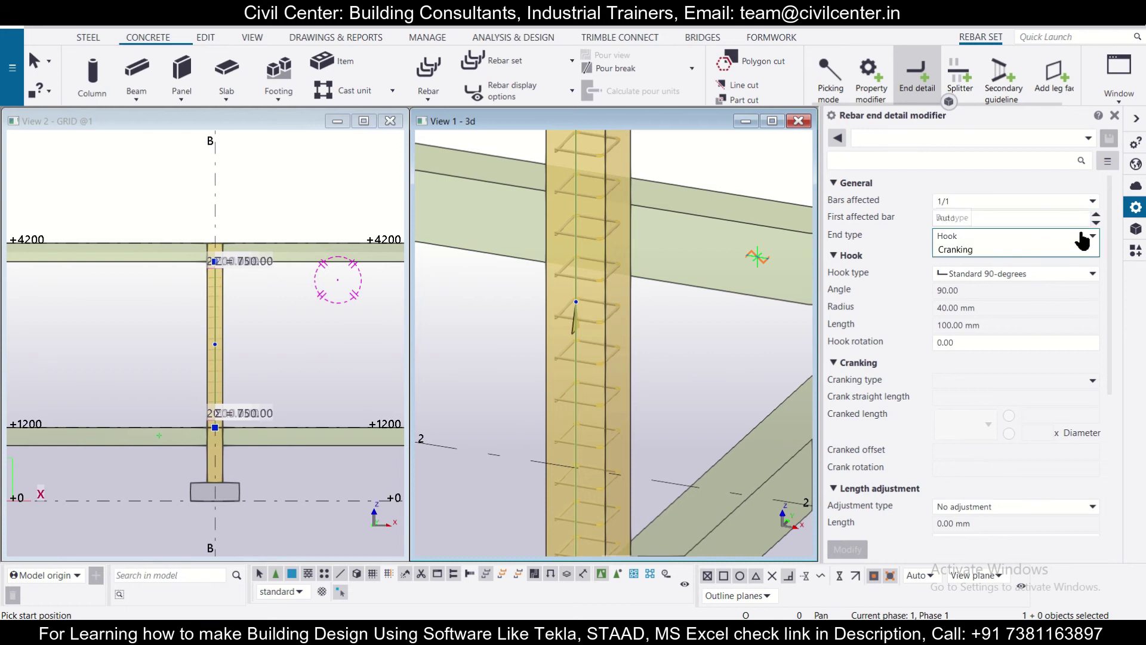
{"action": "left_click", "coordinate": [1081, 239]}
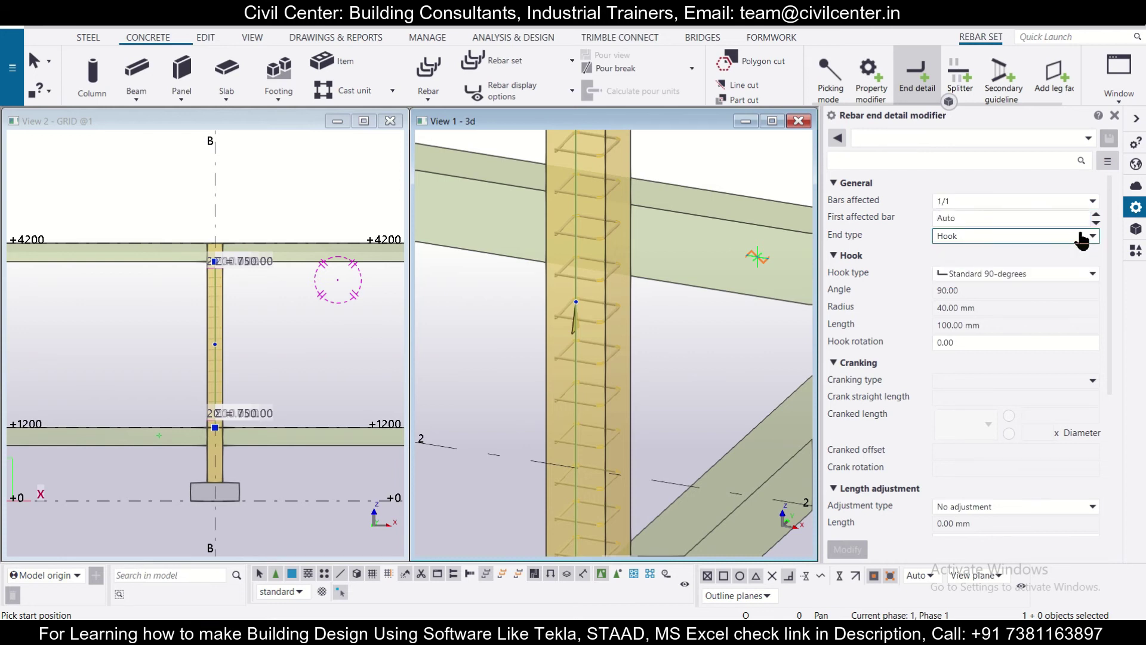
{"action": "left_click", "coordinate": [1090, 274]}
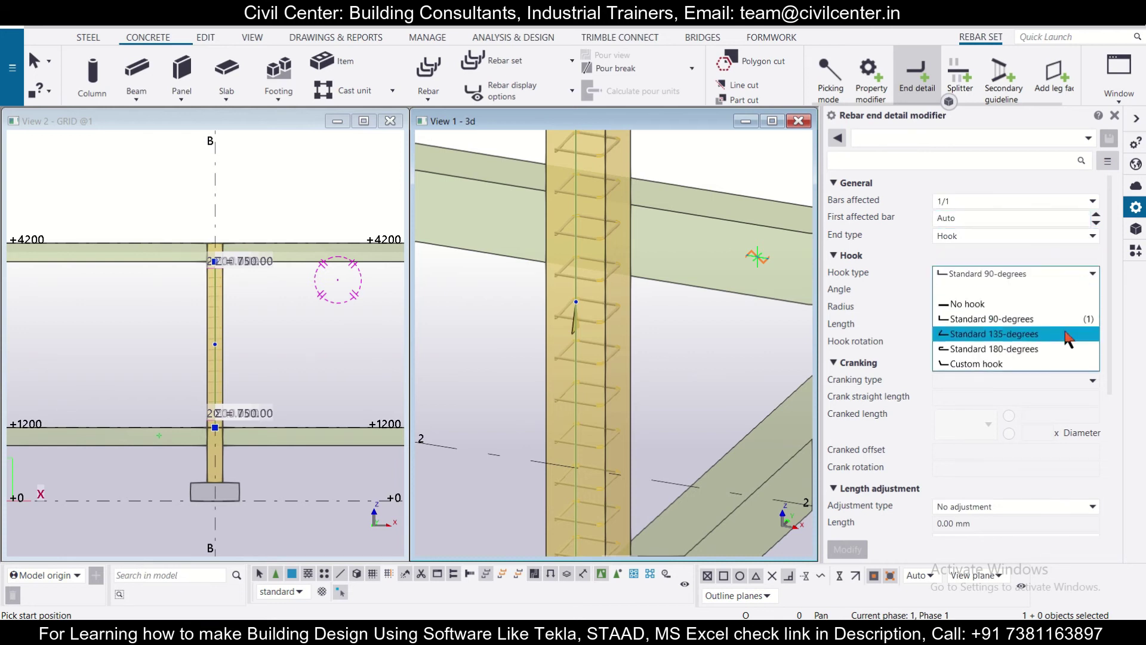
{"action": "left_click", "coordinate": [1064, 334]}
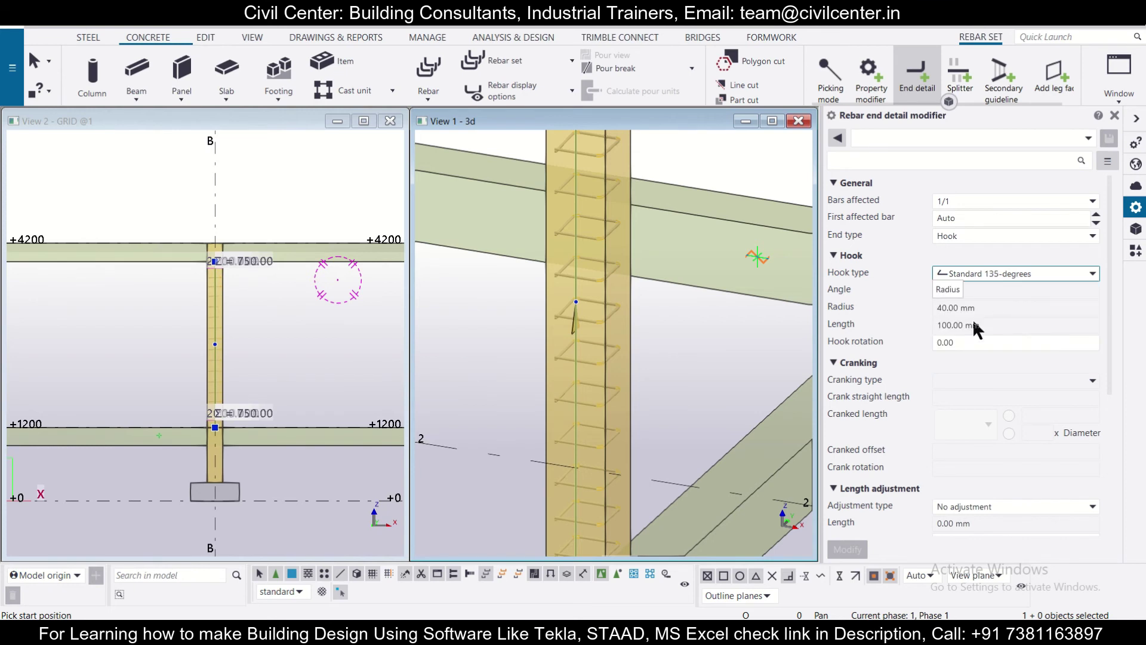
- Place 135-degree hook end detail modifiers on the right and left tie legs
{"action": "left_click", "coordinate": [605, 336]}
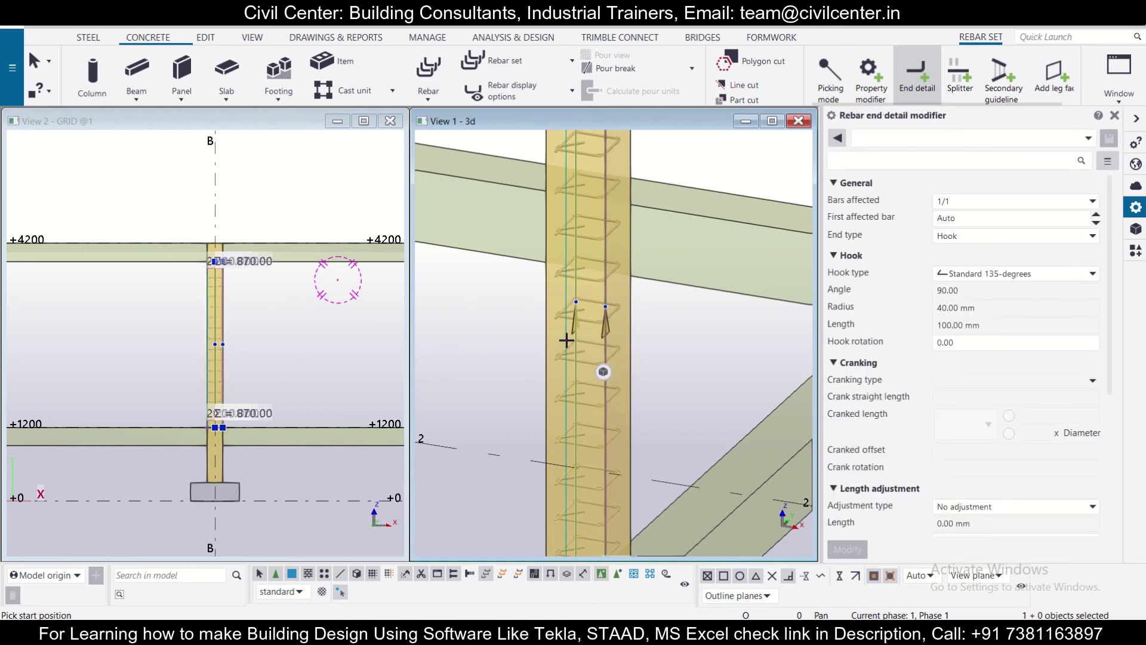
{"action": "left_click", "coordinate": [545, 336]}
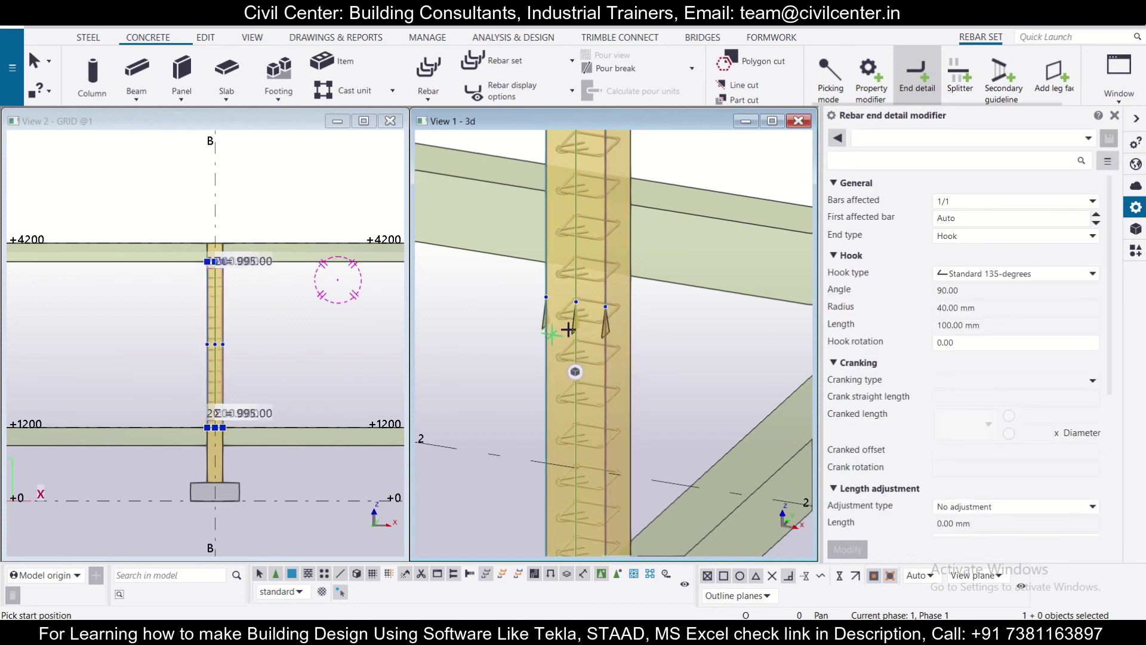
{"action": "scroll", "coordinate": [569, 315], "scroll_direction": "up", "scroll_amount": 4}
{"action": "scroll", "coordinate": [558, 312], "scroll_direction": "up", "scroll_amount": 3}
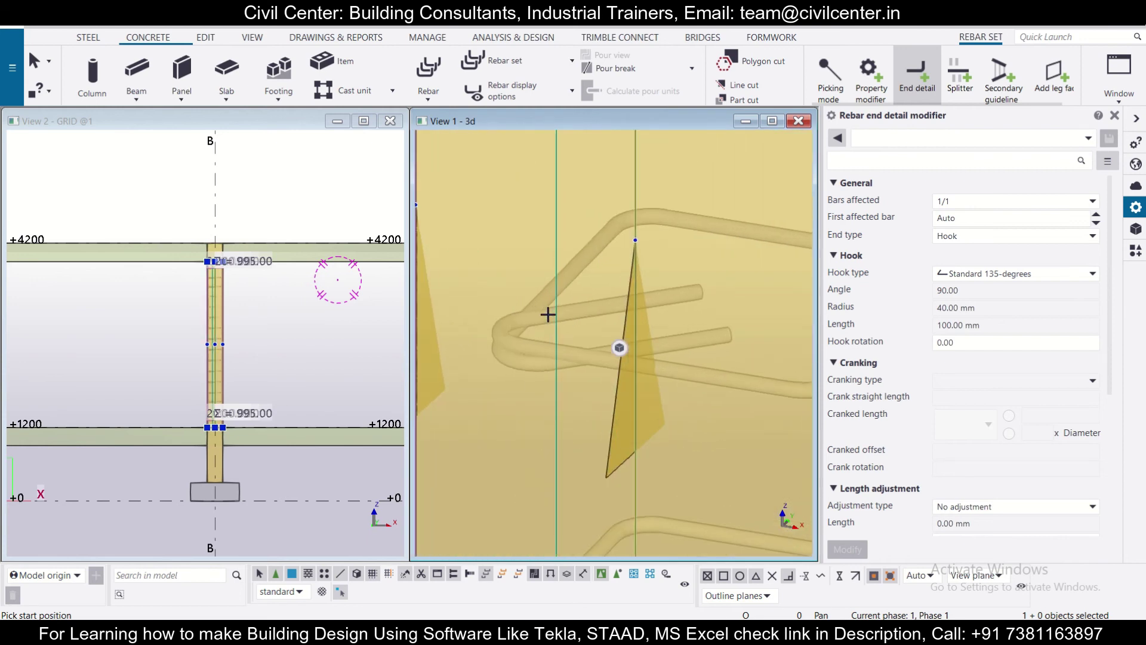
{"action": "scroll", "coordinate": [548, 314], "scroll_direction": "down", "scroll_amount": 3}
{"action": "scroll", "coordinate": [548, 314], "scroll_direction": "up", "scroll_amount": 2}
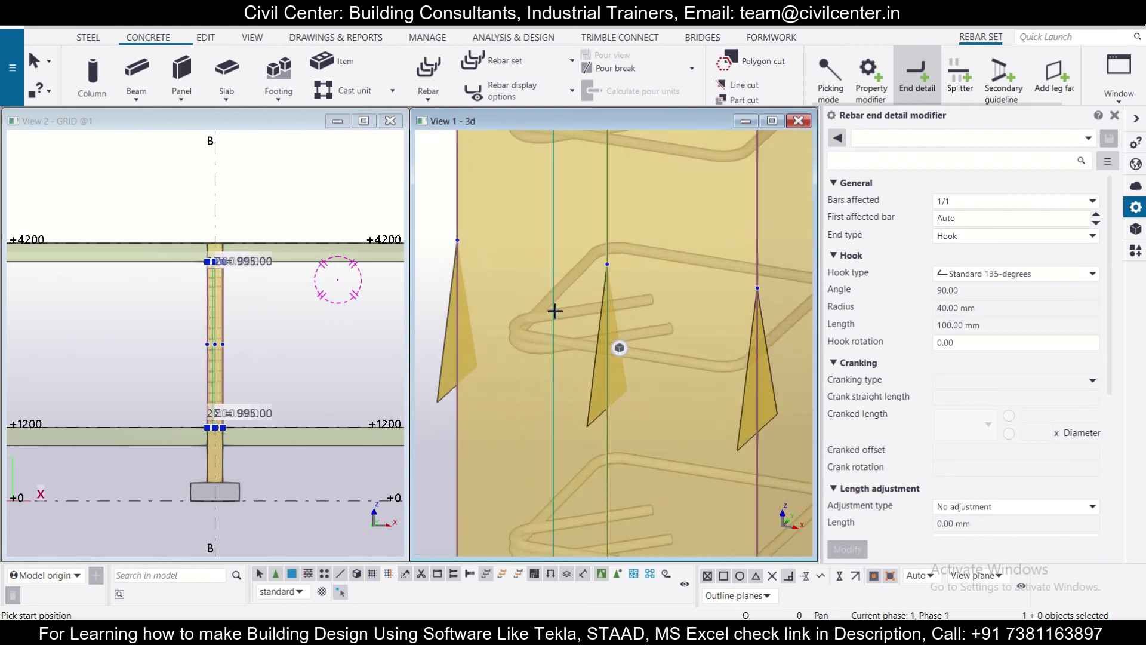
{"action": "scroll", "coordinate": [549, 312], "scroll_direction": "down", "scroll_amount": 4}
{"action": "scroll", "coordinate": [553, 307], "scroll_direction": "down", "scroll_amount": 2}
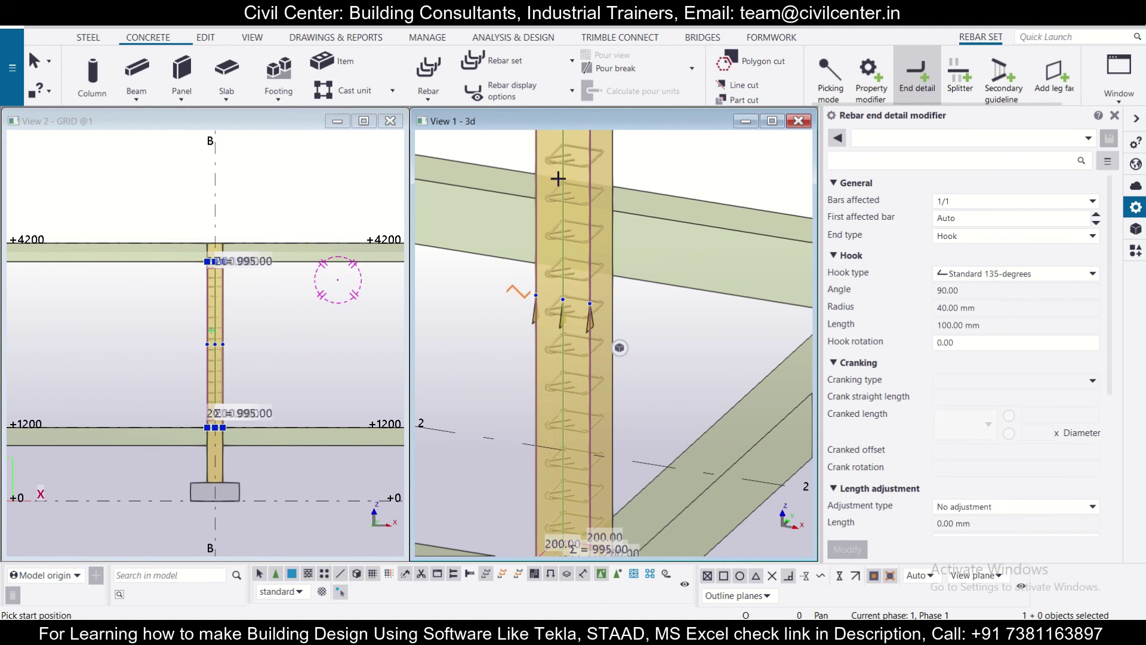
- Close the grid elevation View 2, maximize 3D View 1, and end the end-detail command
{"action": "left_click", "coordinate": [389, 121]}
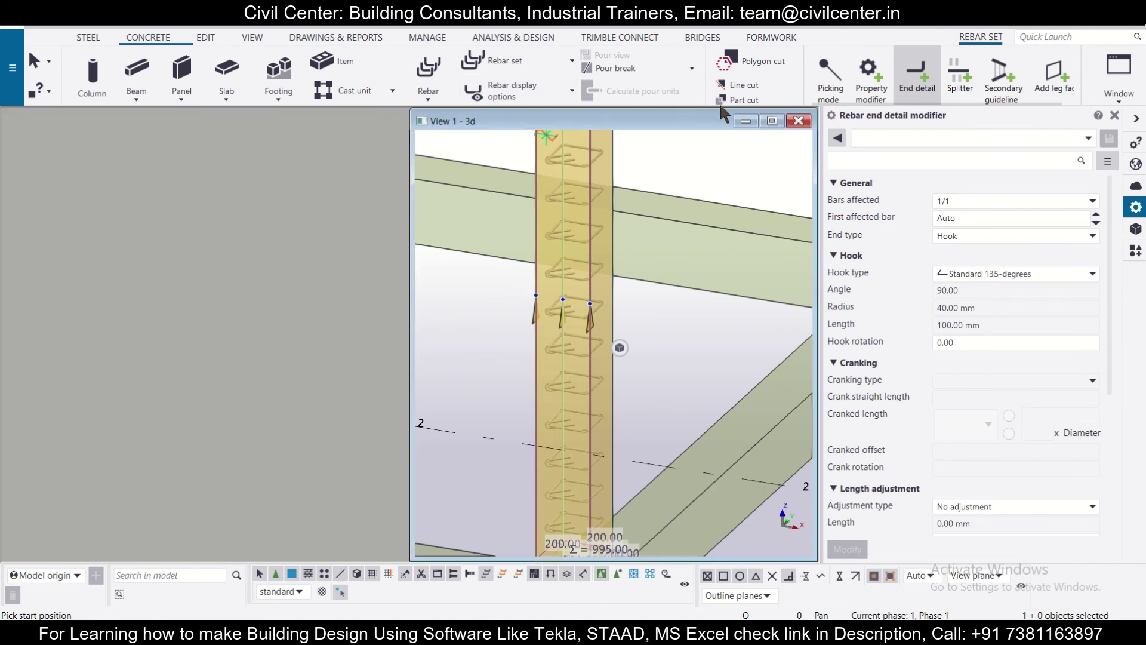
{"action": "left_click", "coordinate": [772, 121]}
{"action": "scroll", "coordinate": [297, 358], "scroll_direction": "down", "scroll_amount": 3}
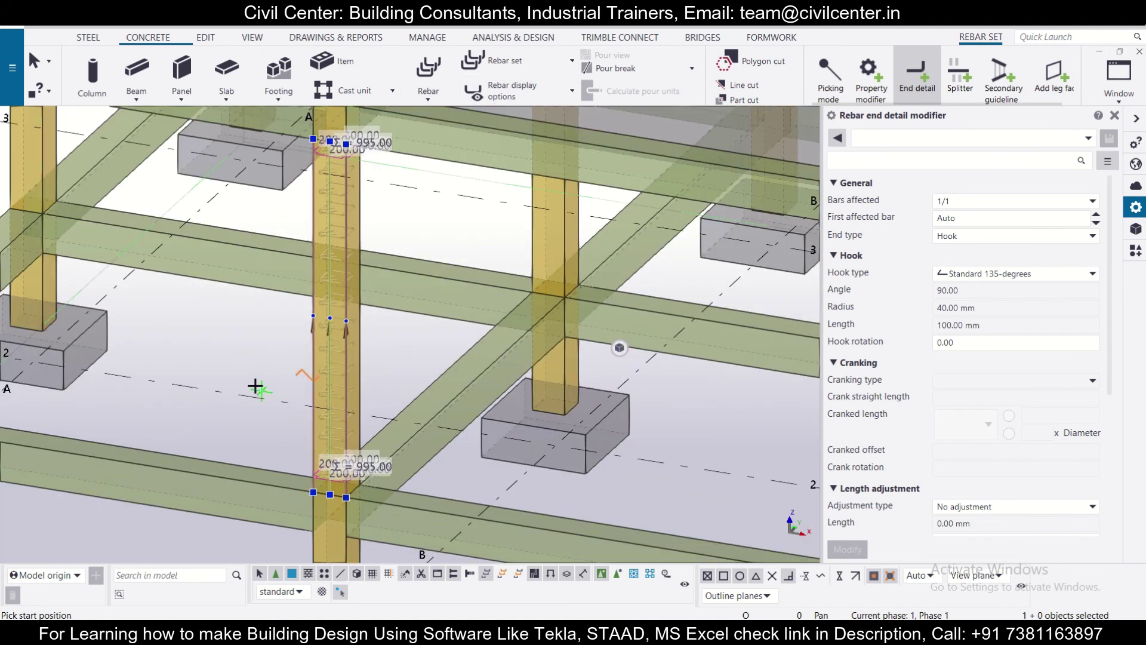
{"action": "scroll", "coordinate": [258, 389], "scroll_direction": "up", "scroll_amount": 2}
{"action": "scroll", "coordinate": [287, 378], "scroll_direction": "up", "scroll_amount": 5}
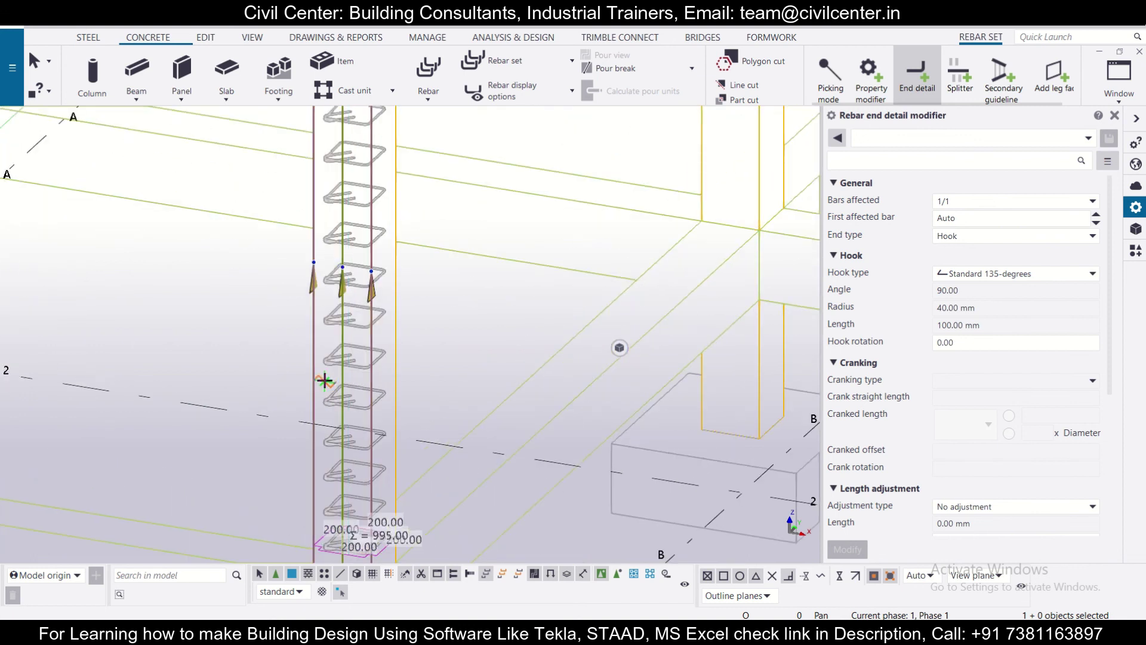
{"action": "key", "text": "Escape"}
- Select the column's tie rebar set and zoom in on its hooked ties
{"action": "left_click", "coordinate": [306, 391]}
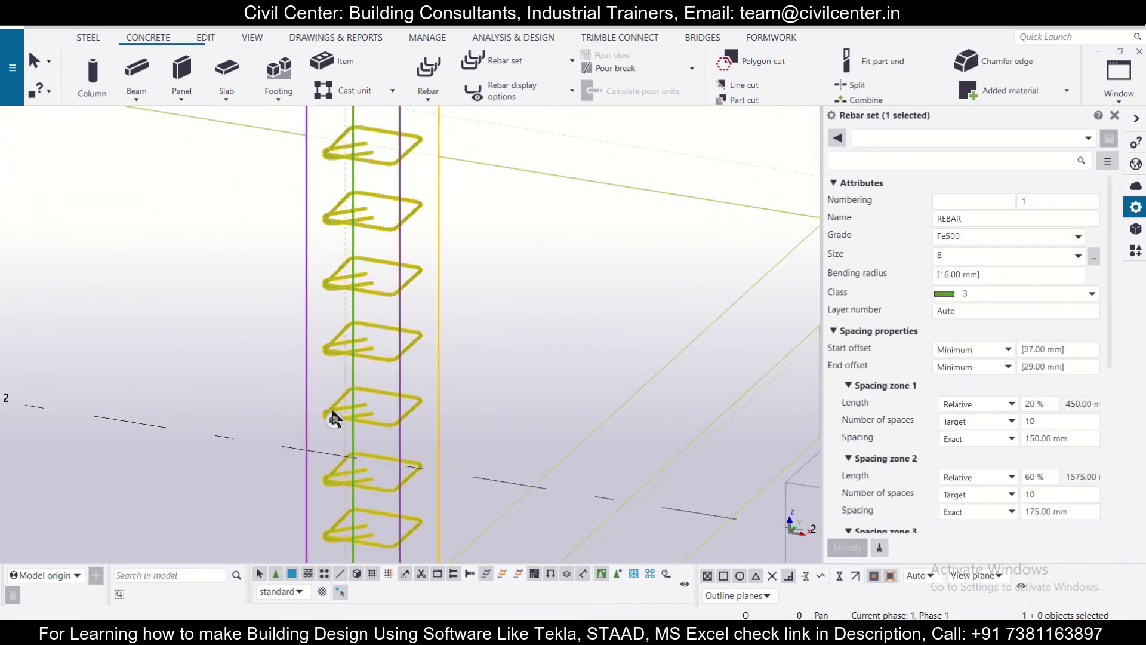
{"action": "scroll", "coordinate": [352, 407], "scroll_direction": "up", "scroll_amount": 4}
{"action": "scroll", "coordinate": [346, 420], "scroll_direction": "up", "scroll_amount": 3}
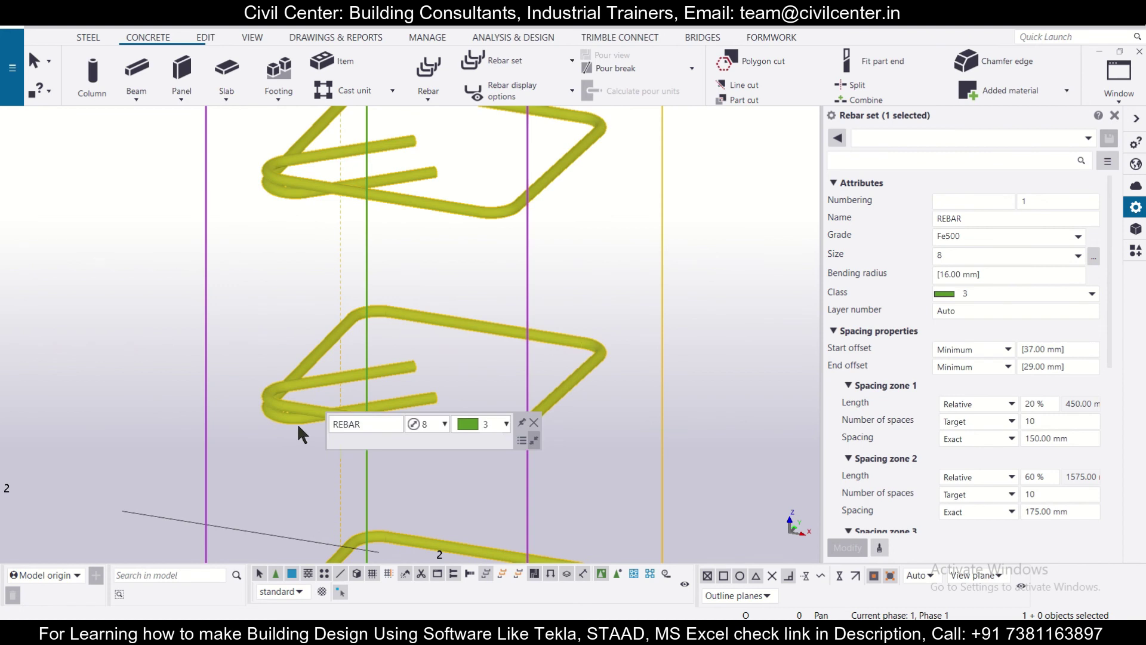
{"action": "scroll", "coordinate": [297, 423], "scroll_direction": "up", "scroll_amount": 2}
{"action": "scroll", "coordinate": [291, 416], "scroll_direction": "down", "scroll_amount": 6}
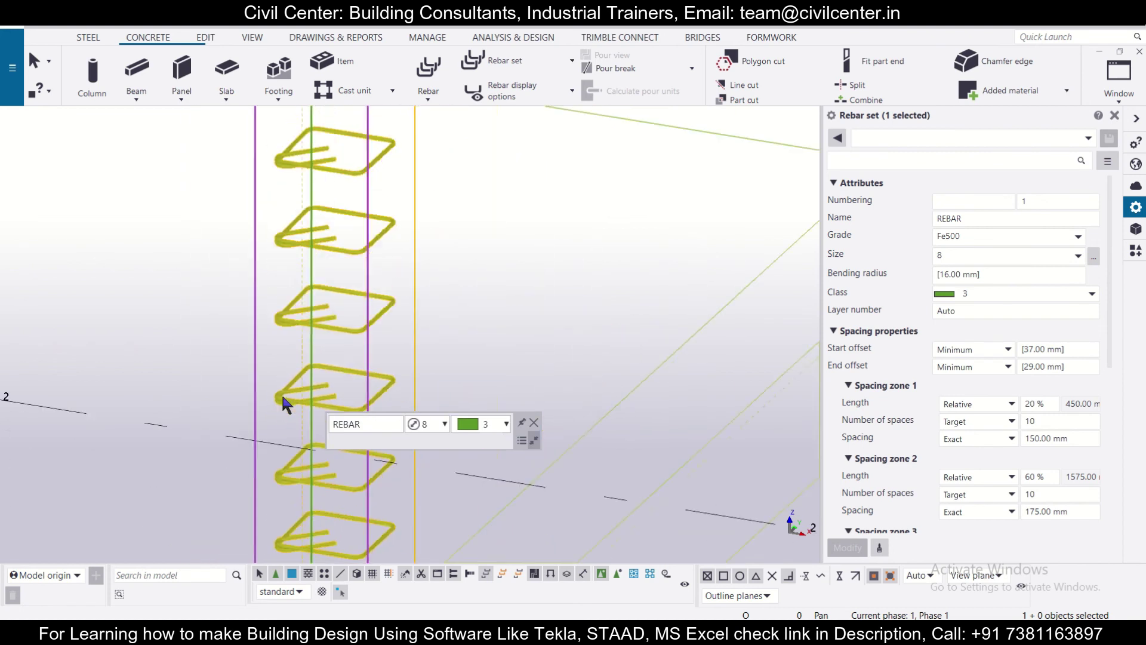
{"action": "scroll", "coordinate": [284, 367], "scroll_direction": "down", "scroll_amount": 3}
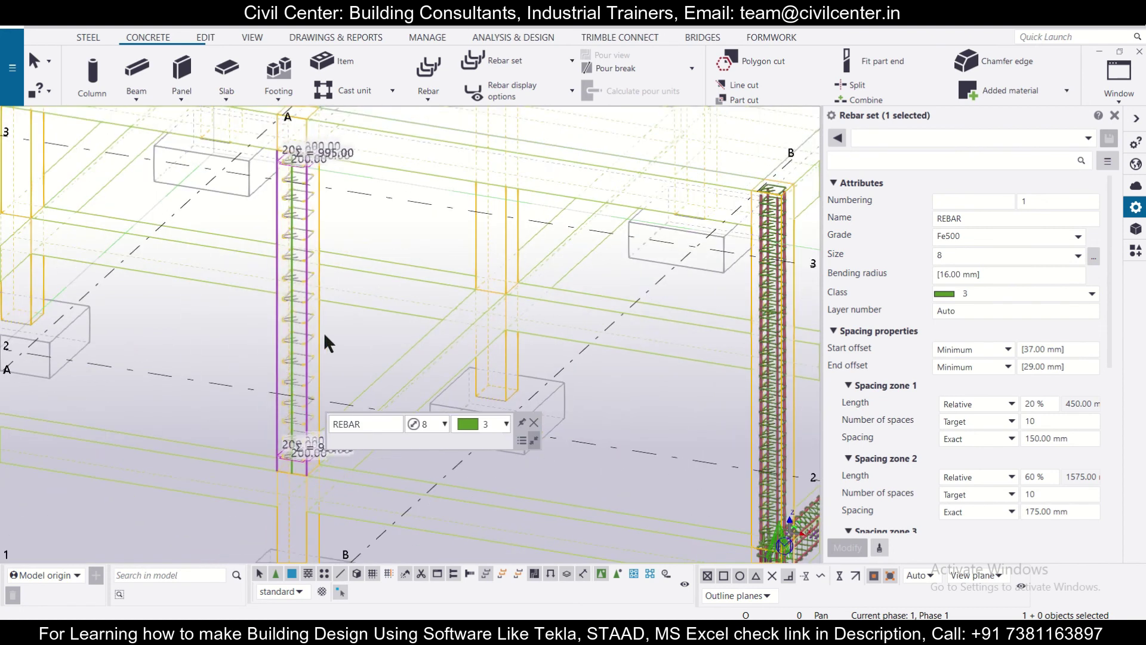
- Inspect the size 8 ties with 135-degree hooks along the full column height
{"action": "middle_click_drag", "start_coordinate": [323, 332], "coordinate": [511, 286]}
{"action": "scroll", "coordinate": [479, 193], "scroll_direction": "down", "scroll_amount": 2}
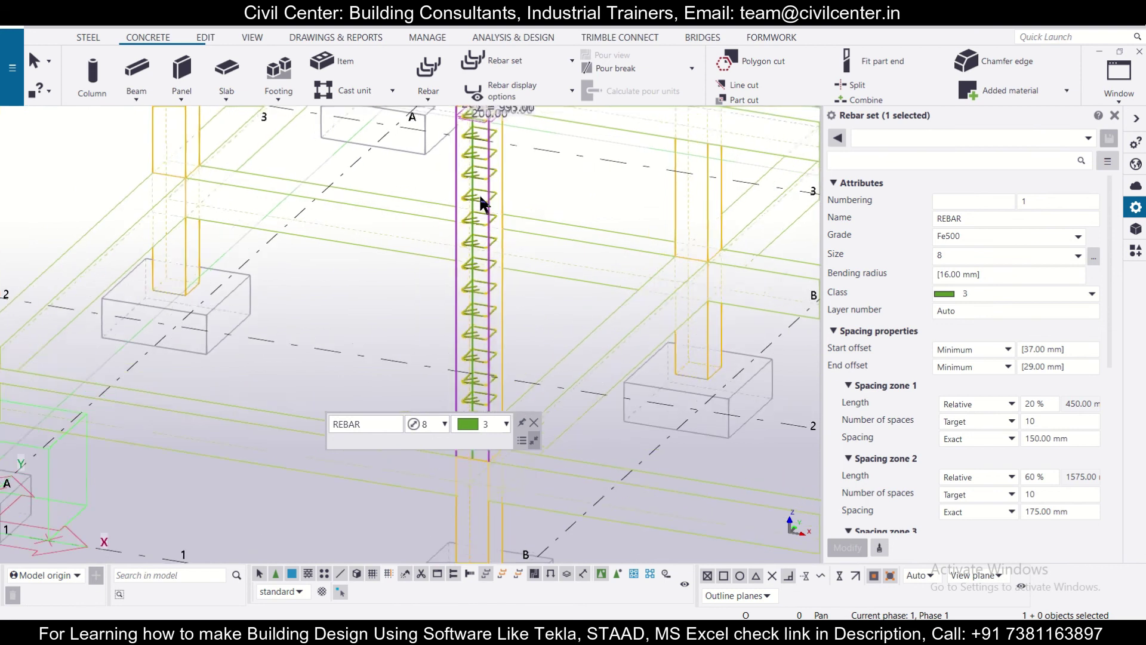
{"action": "scroll", "coordinate": [501, 251], "scroll_direction": "up", "scroll_amount": 4}
{"action": "scroll", "coordinate": [507, 245], "scroll_direction": "up", "scroll_amount": 2}
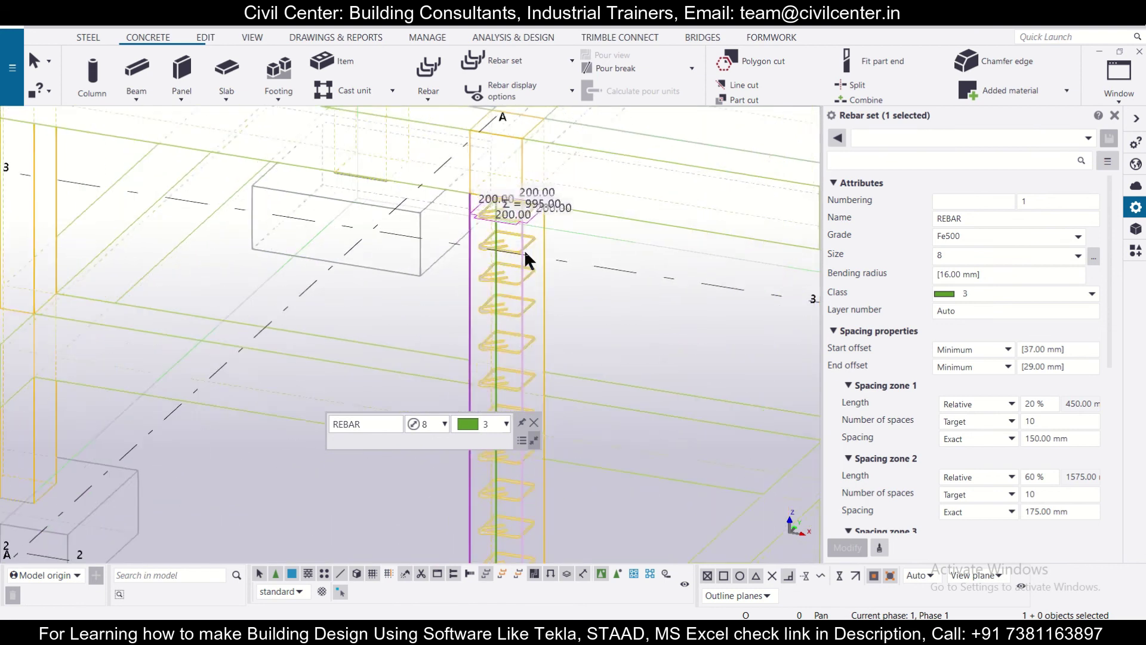
{"action": "scroll", "coordinate": [524, 249], "scroll_direction": "down", "scroll_amount": 2}
{"action": "scroll", "coordinate": [587, 369], "scroll_direction": "down", "scroll_amount": 2}
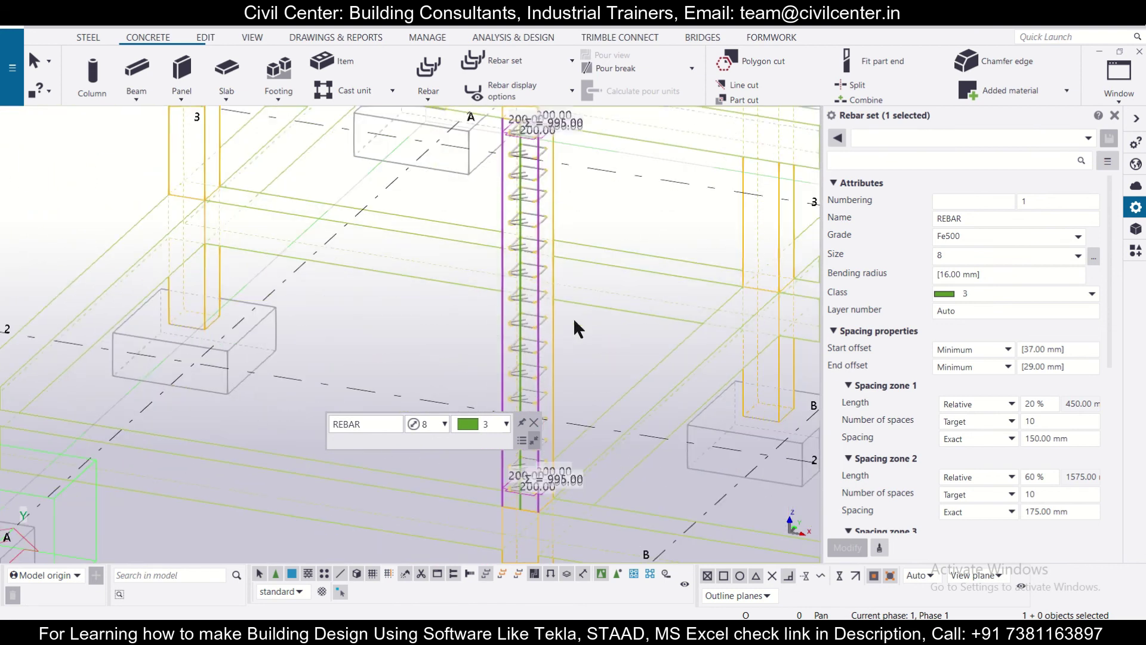
{"action": "scroll", "coordinate": [509, 318], "scroll_direction": "up", "scroll_amount": 2}
{"action": "scroll", "coordinate": [510, 315], "scroll_direction": "down", "scroll_amount": 2}
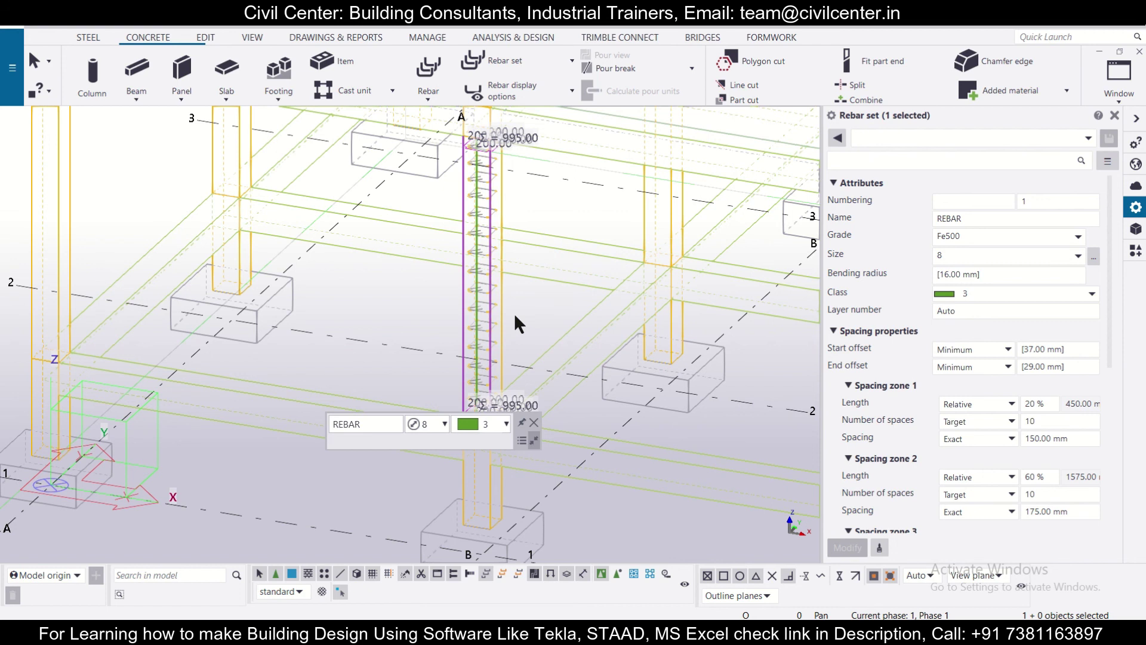
{"action": "scroll", "coordinate": [514, 313], "scroll_direction": "down", "scroll_amount": 1}
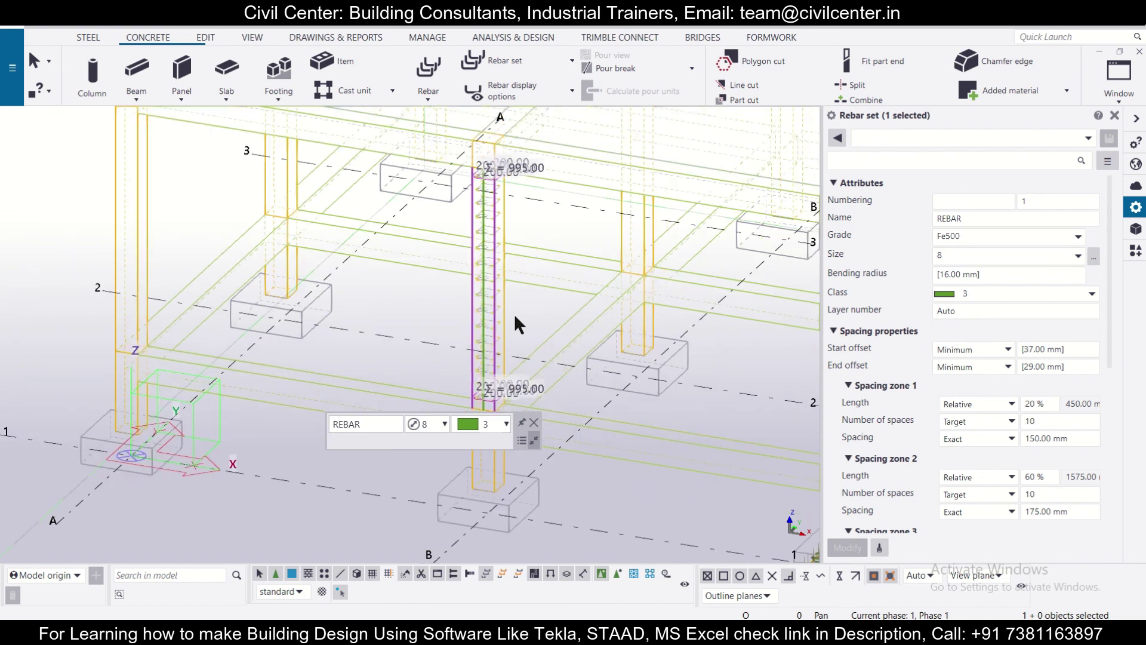